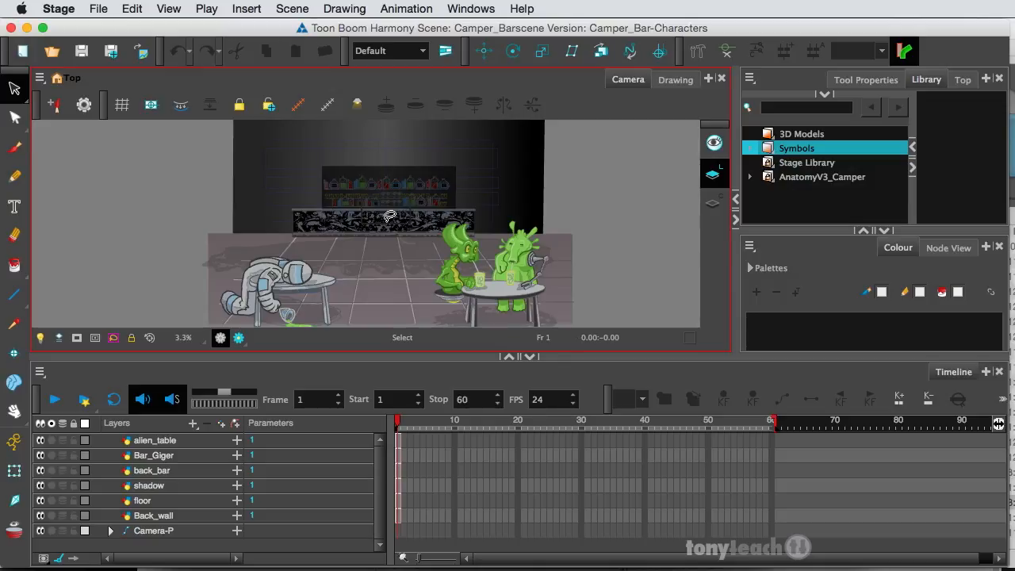
# Place the Cmpr-Master-P character template from the AnatomyV3_Camper library into the bar scene
pyautogui.click(787, 181)
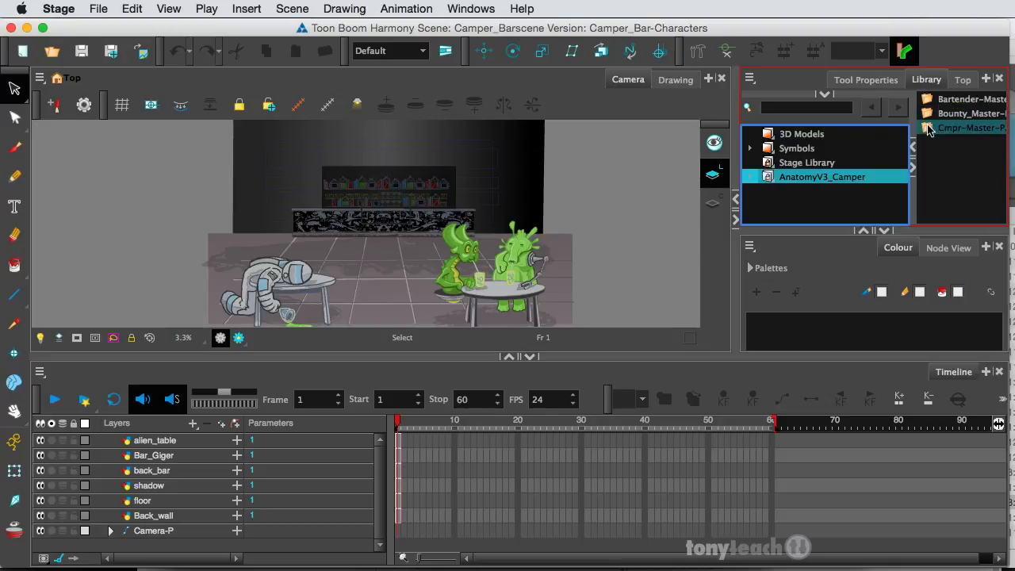
pyautogui.moveTo(930, 129); pyautogui.dragTo(367, 203)
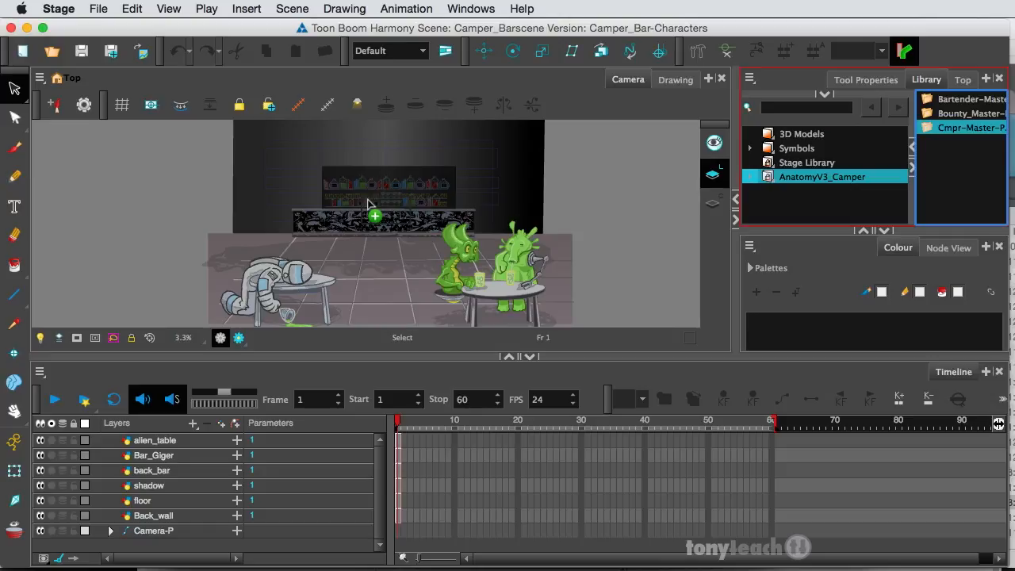
pyautogui.moveTo(367, 203); pyautogui.dragTo(368, 204)
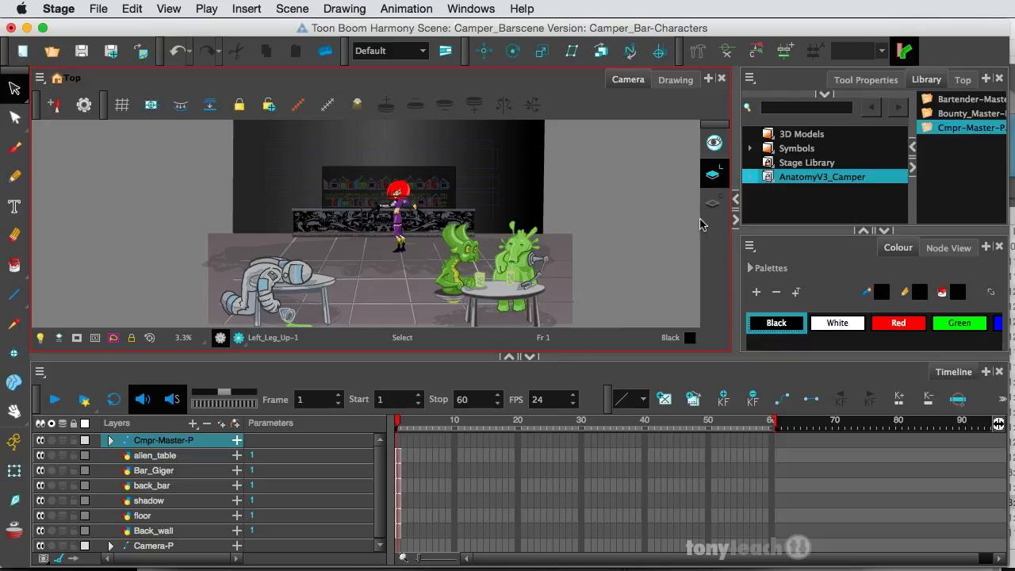
# Push the Cmpr-Master-P character back along the Z-axis in the Top view so she stands just in front of the bar
pyautogui.click(963, 82)
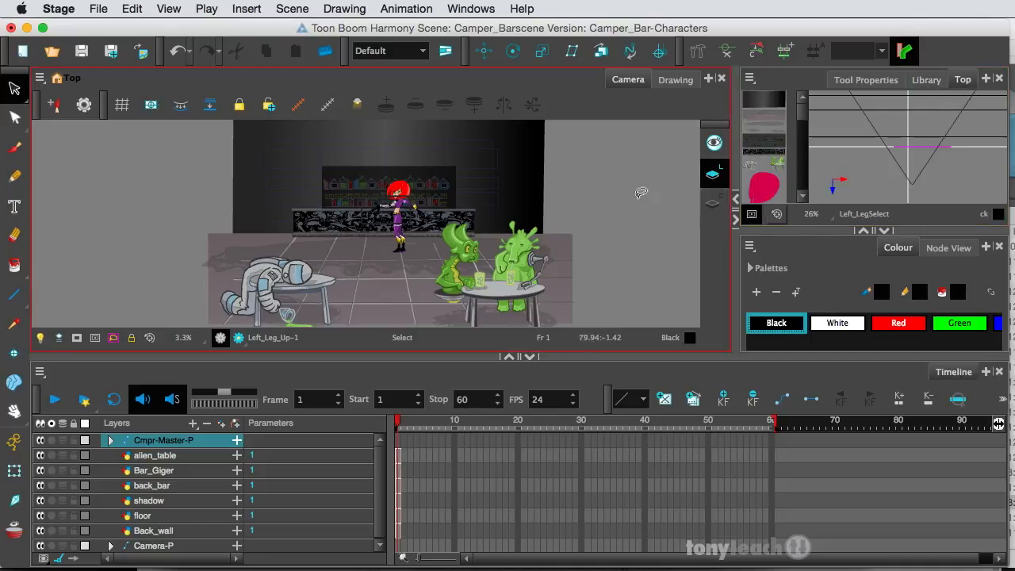
pyautogui.scroll(1, 429, 203)
pyautogui.scroll(3, 429, 203)
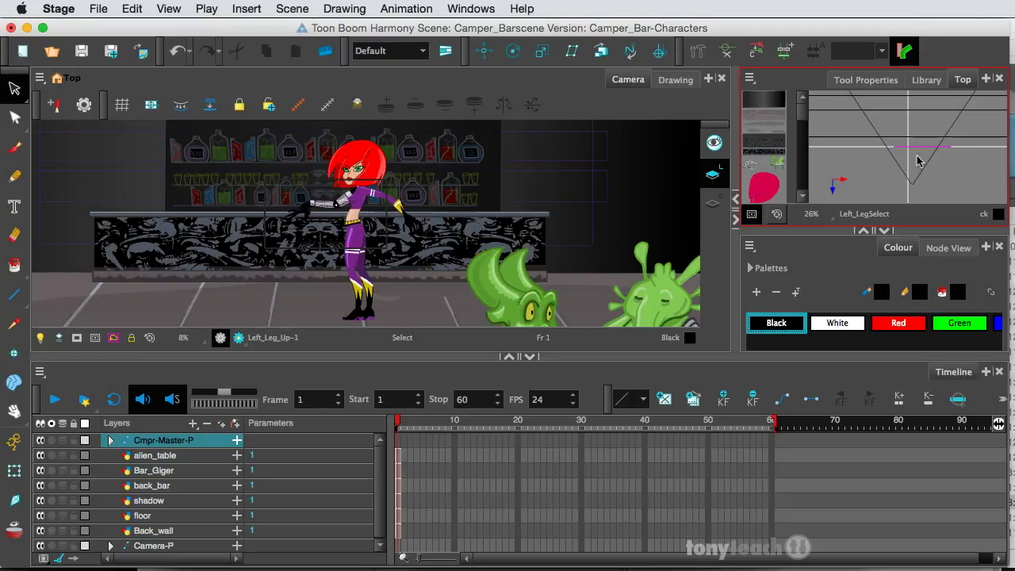
pyautogui.click(882, 233)
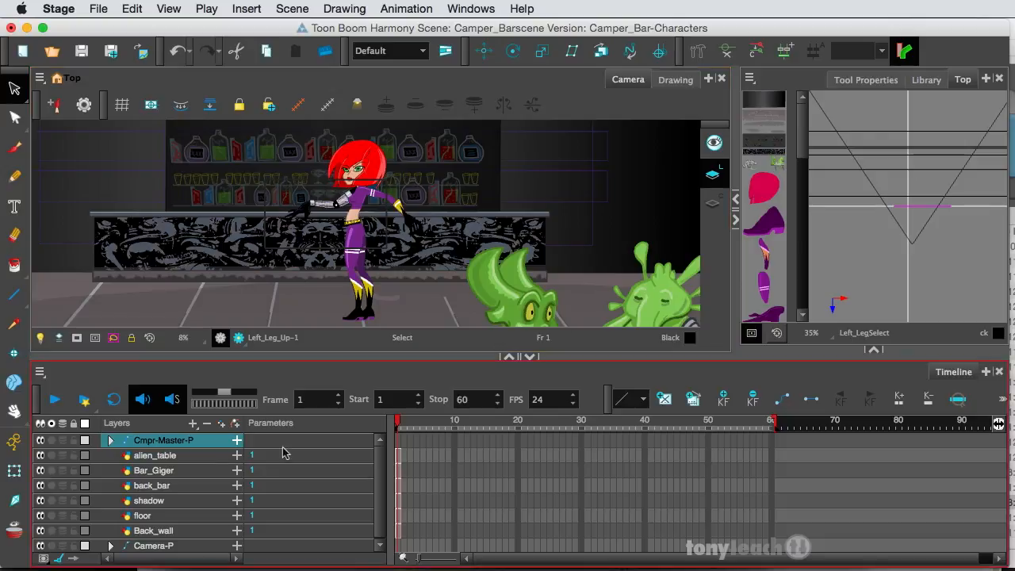
pyautogui.click(15, 470)
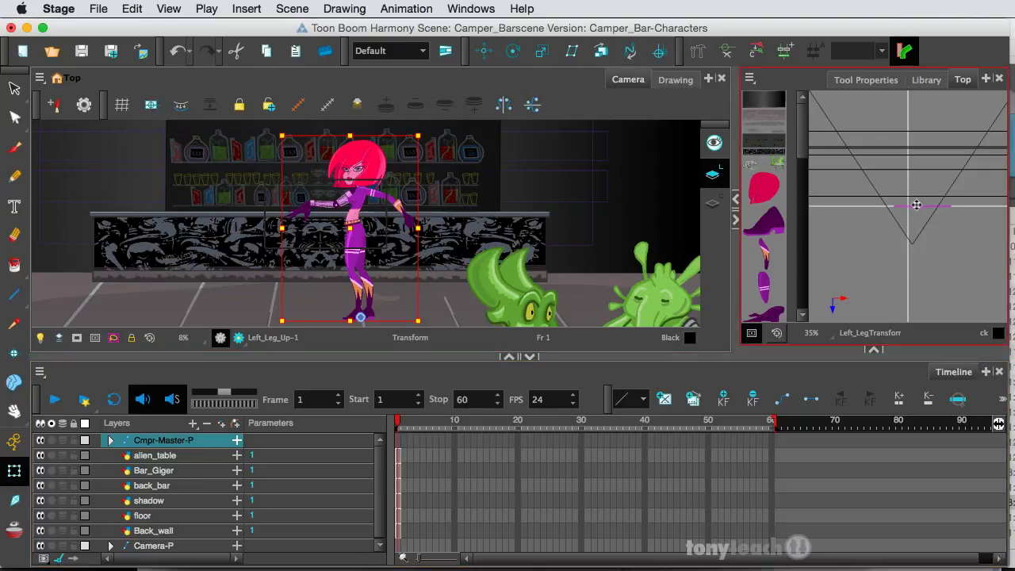
pyautogui.moveTo(916, 206); pyautogui.dragTo(917, 173)
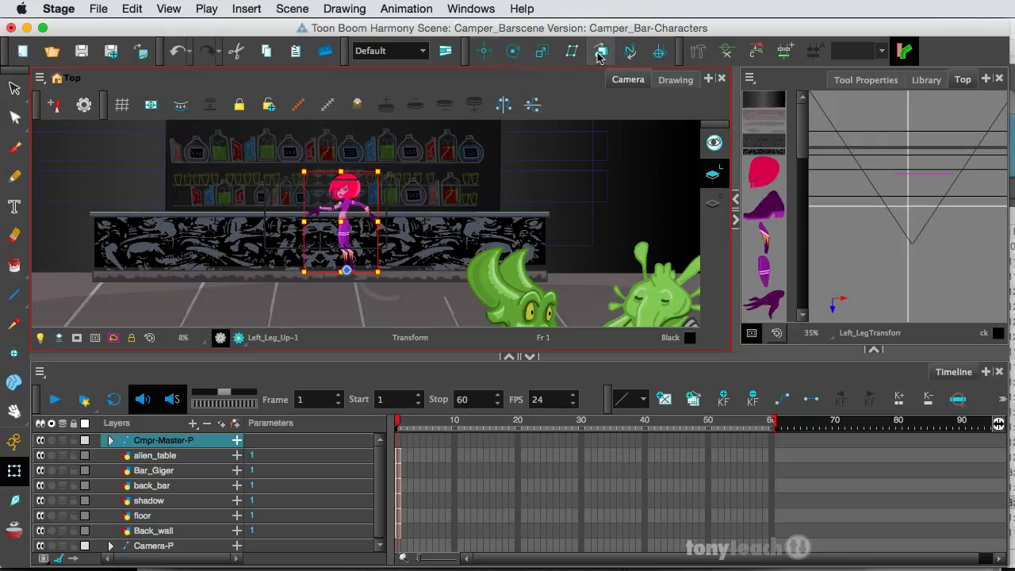
# Scale the whole Cmpr-Master-P character up slightly against the bar with the Scale tool
pyautogui.click(546, 54)
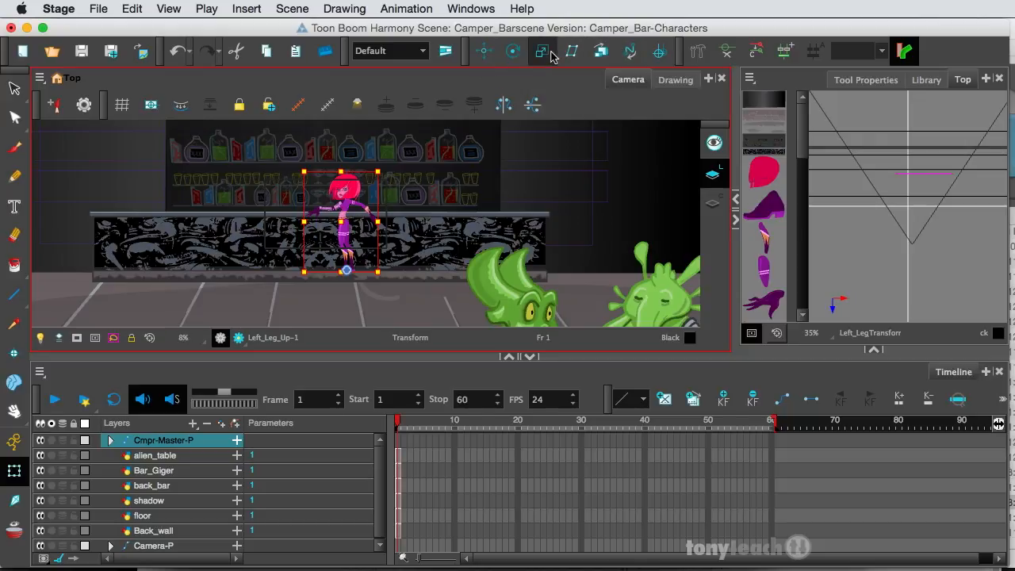
pyautogui.click(399, 441)
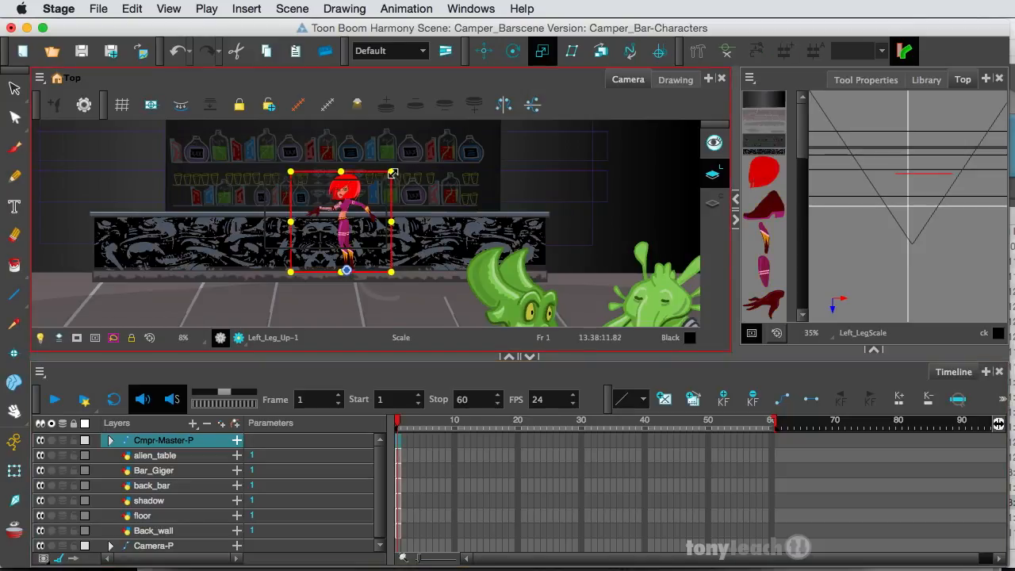
pyautogui.moveTo(391, 172); pyautogui.dragTo(396, 165)
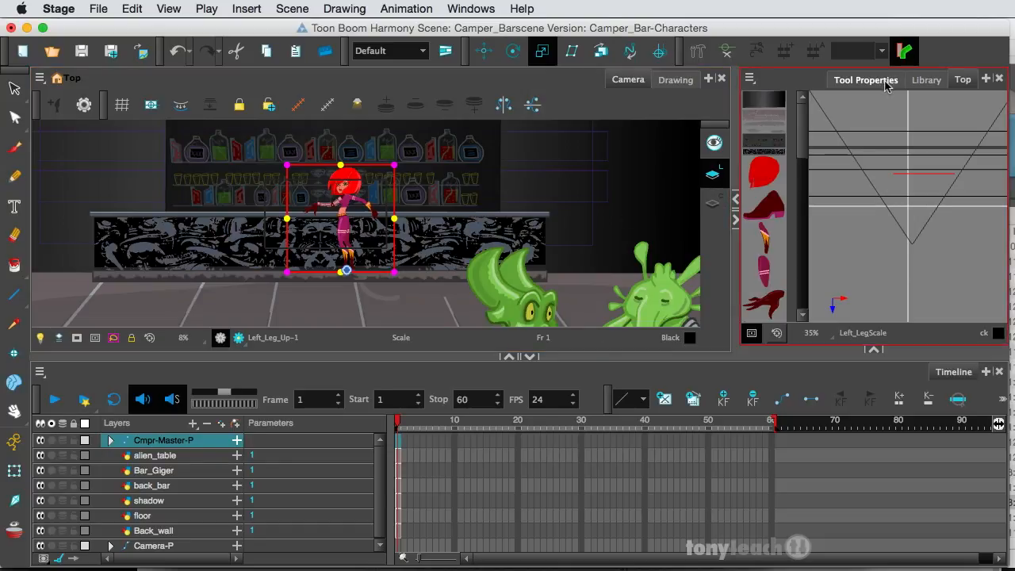
# Place the Bounty_Master character template from the library into the scene beside the red-haired character
pyautogui.click(924, 81)
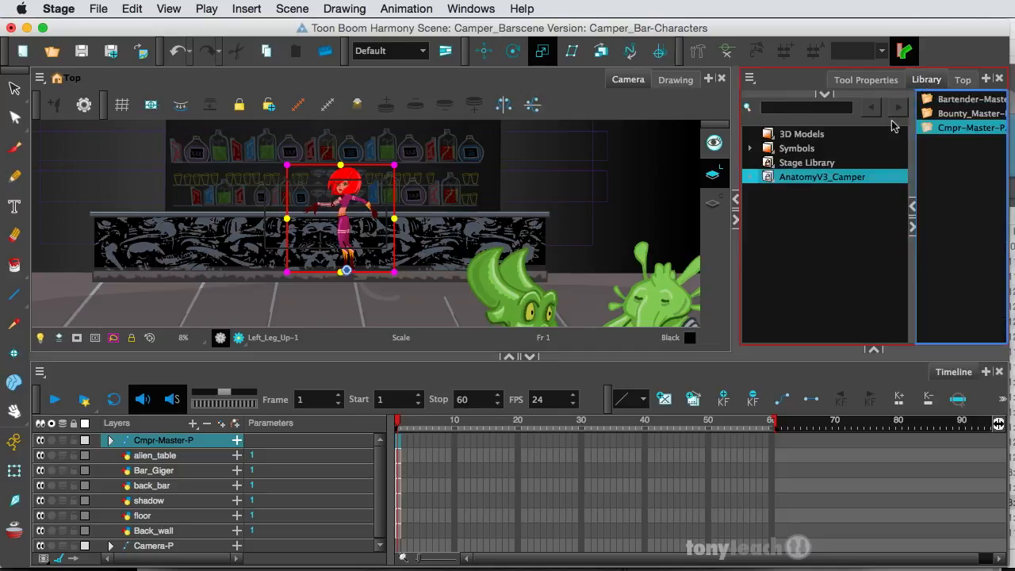
pyautogui.click(928, 116)
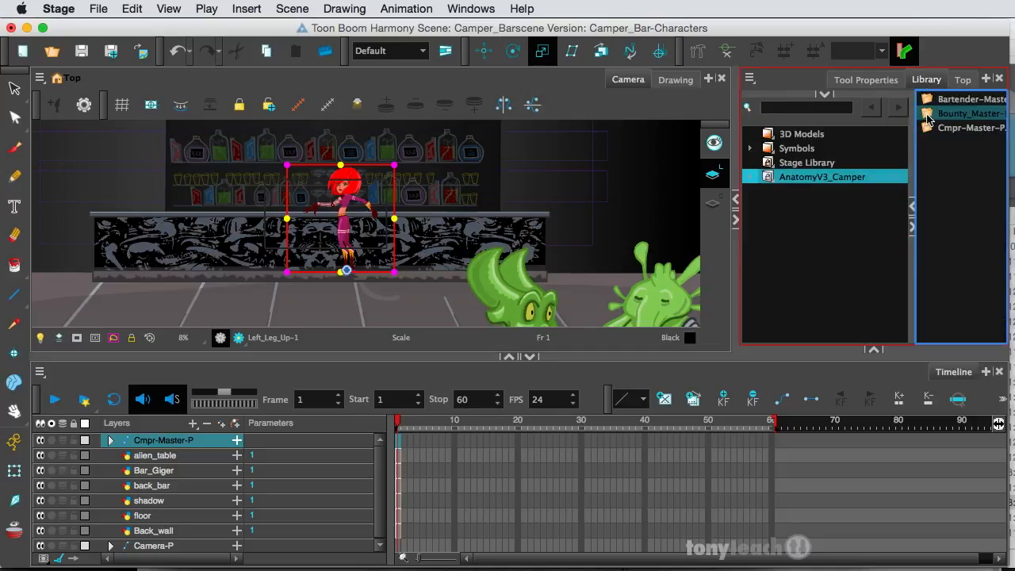
pyautogui.moveTo(928, 116); pyautogui.dragTo(222, 207)
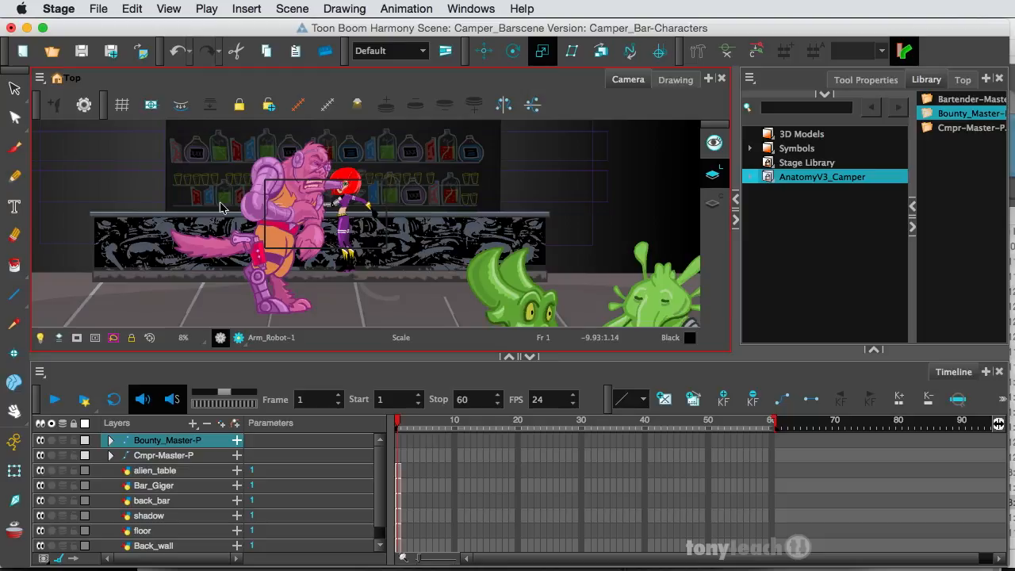
# Move the Bounty_Master-P character back in the Top view to the red-haired character's depth, then shift it sideways away from her
pyautogui.click(963, 80)
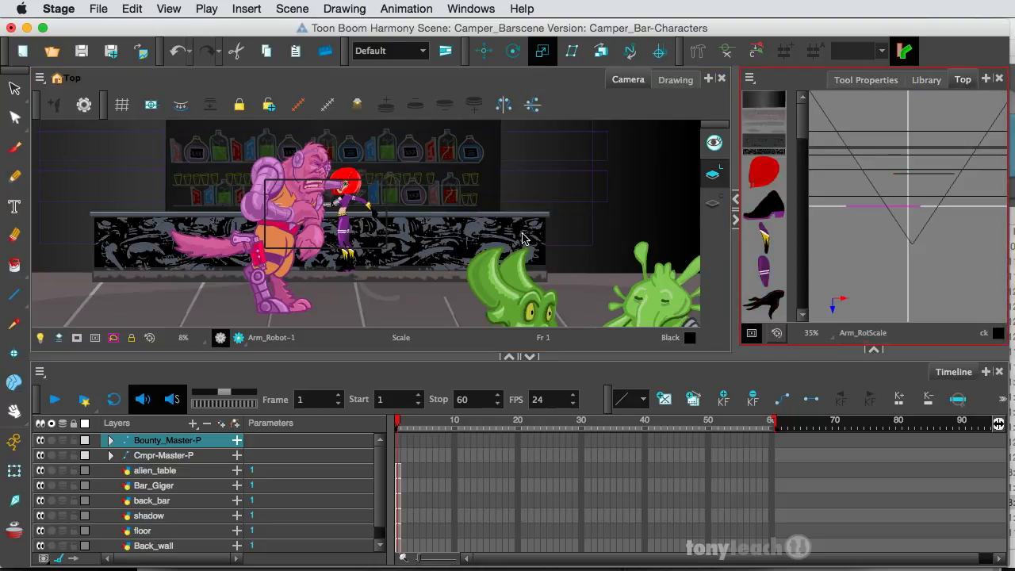
pyautogui.click(13, 471)
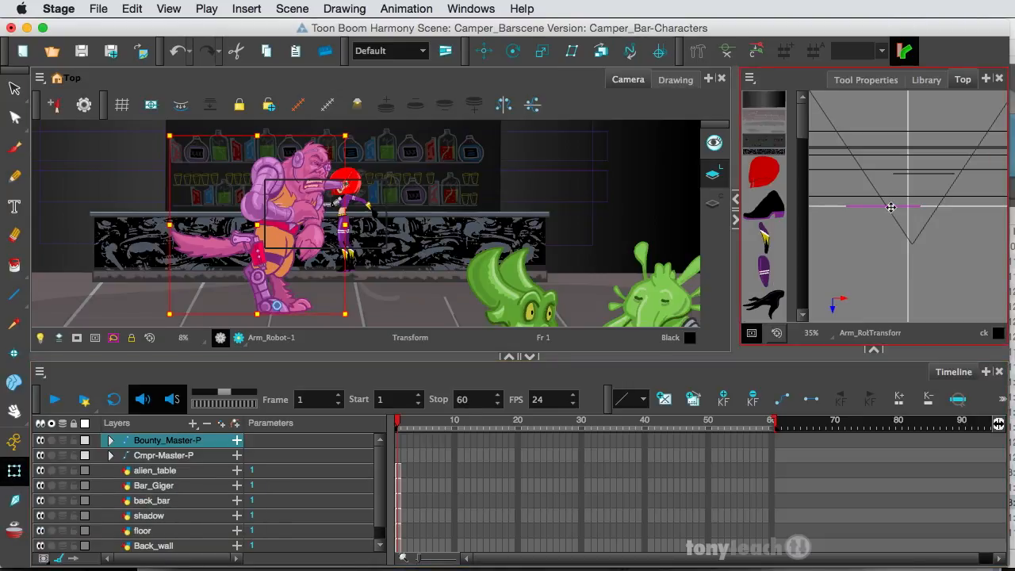
pyautogui.moveTo(891, 206); pyautogui.dragTo(887, 173)
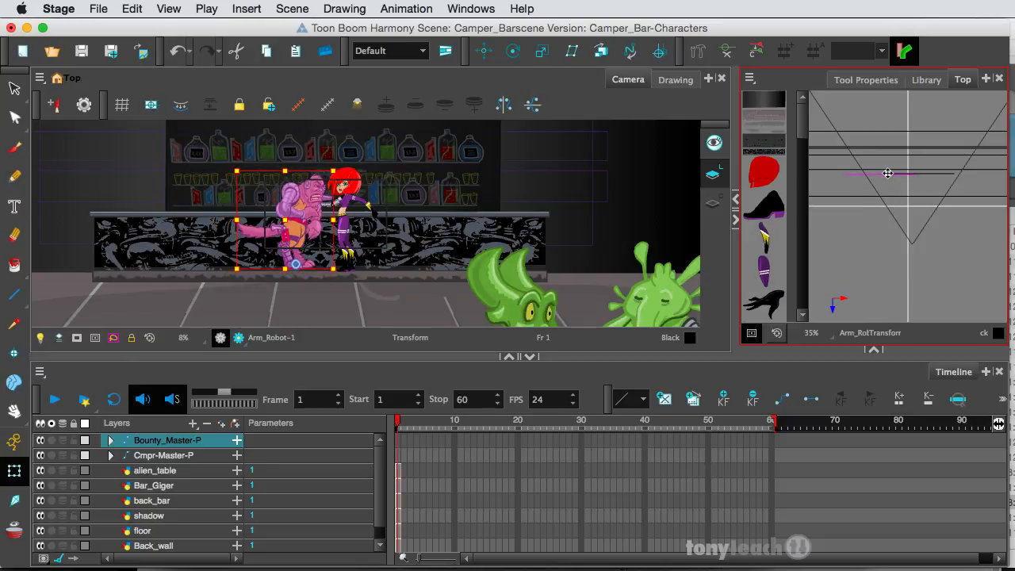
pyautogui.moveTo(887, 173); pyautogui.dragTo(868, 173)
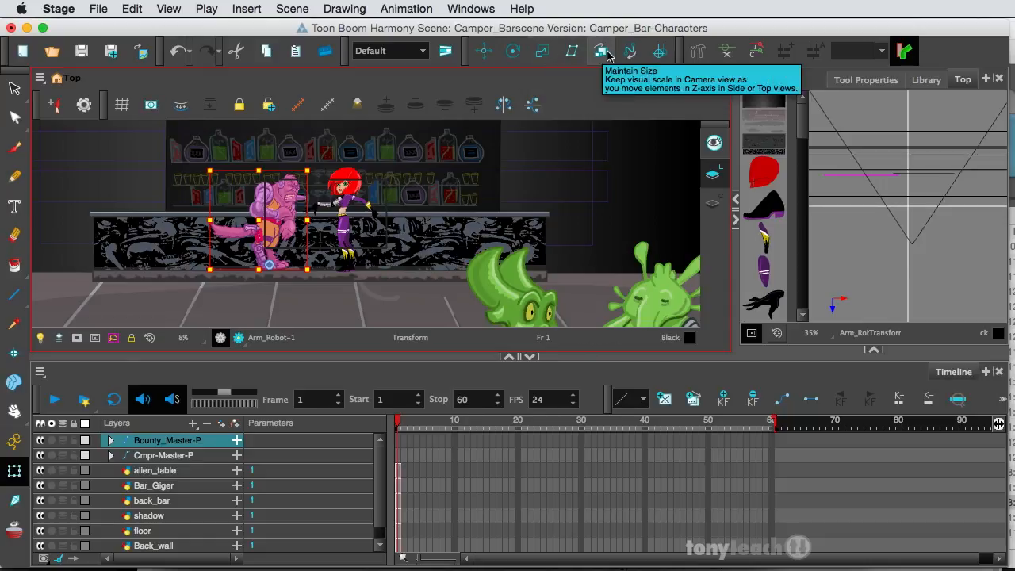
# Scale the whole Bounty_Master-P character up so it stands taller than the red-haired character
pyautogui.click(543, 54)
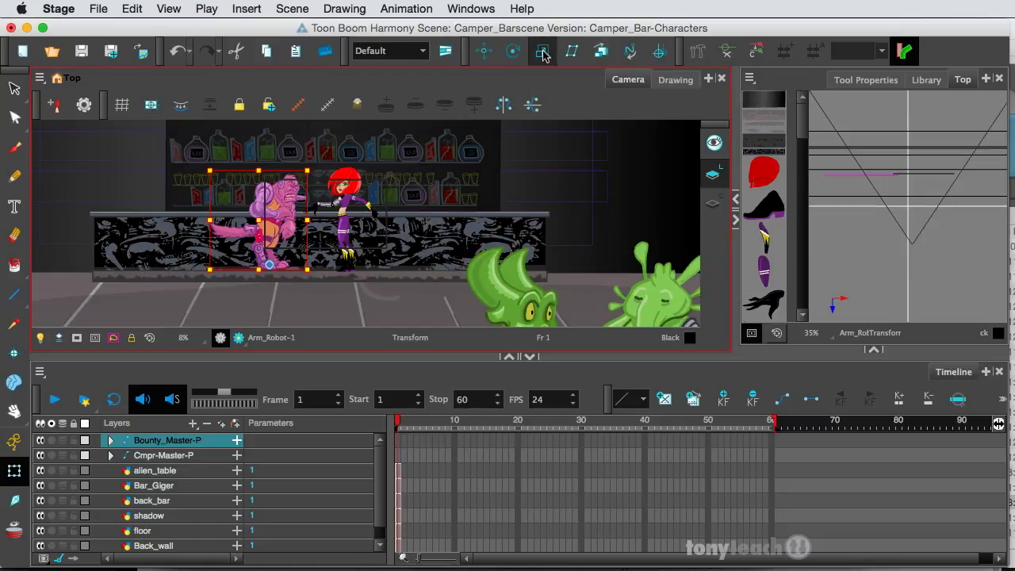
pyautogui.click(210, 442)
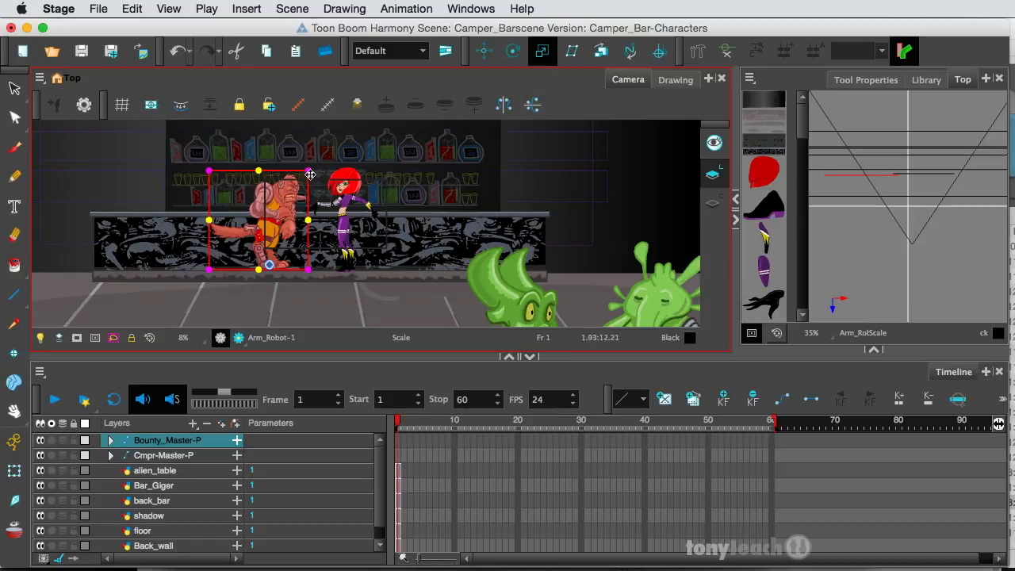
pyautogui.moveTo(308, 170); pyautogui.dragTo(321, 151)
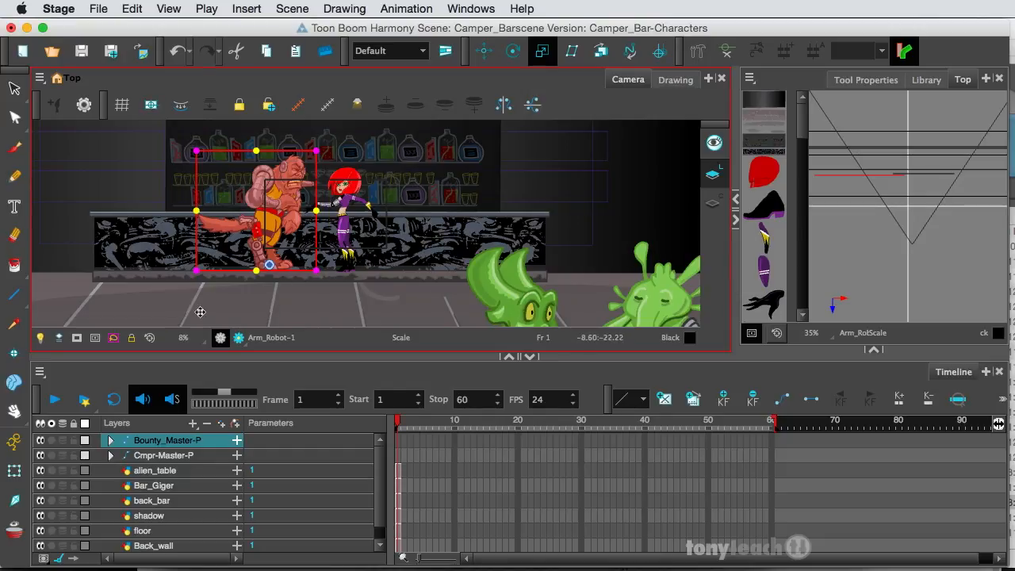
# Lower the Bounty_Master-P character slightly in the Camera view so its feet rest at the base of the bar
pyautogui.click(14, 88)
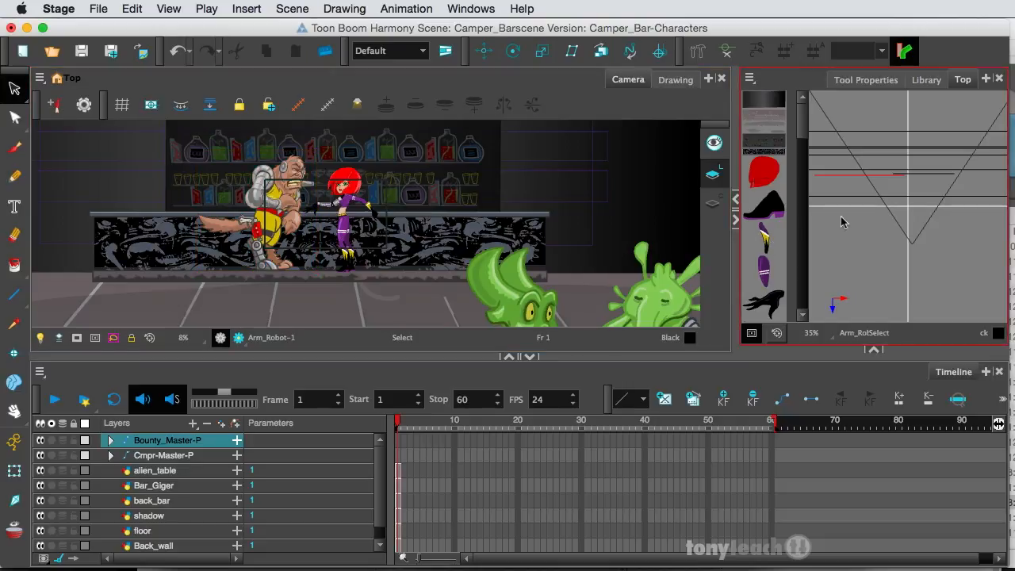
pyautogui.scroll(2, 252, 242)
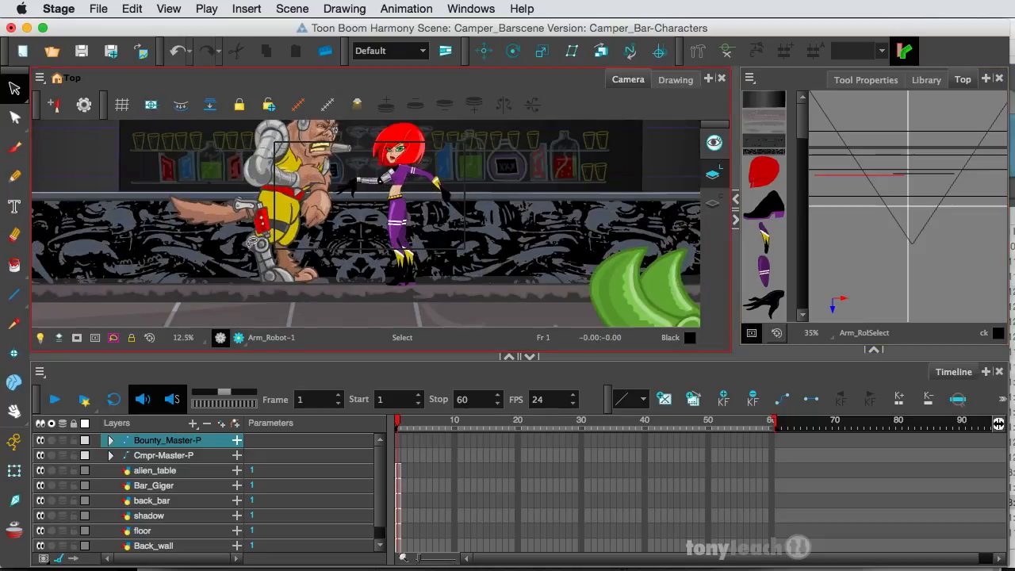
pyautogui.scroll(1, 254, 242)
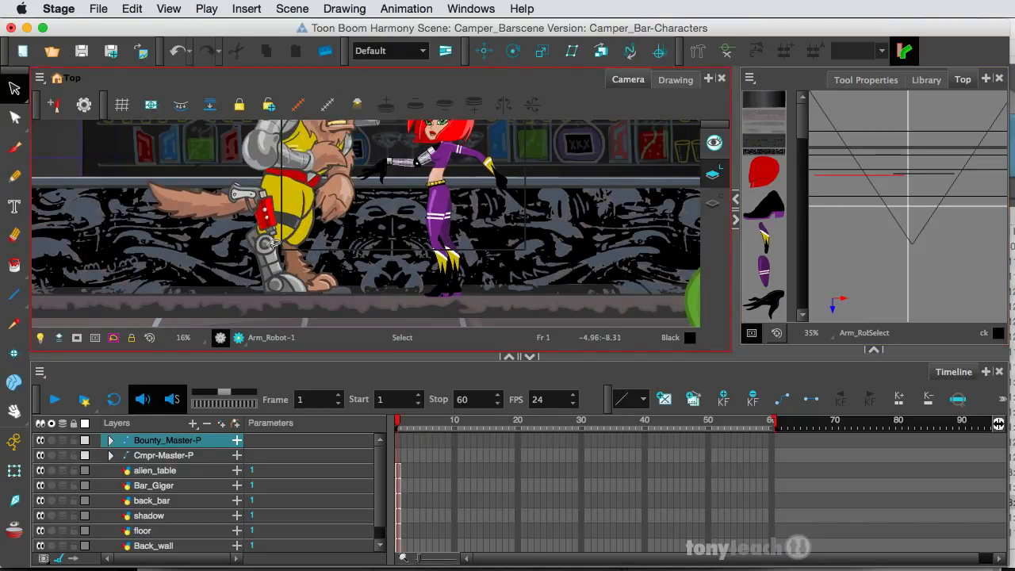
pyautogui.click(22, 471)
pyautogui.click(297, 193)
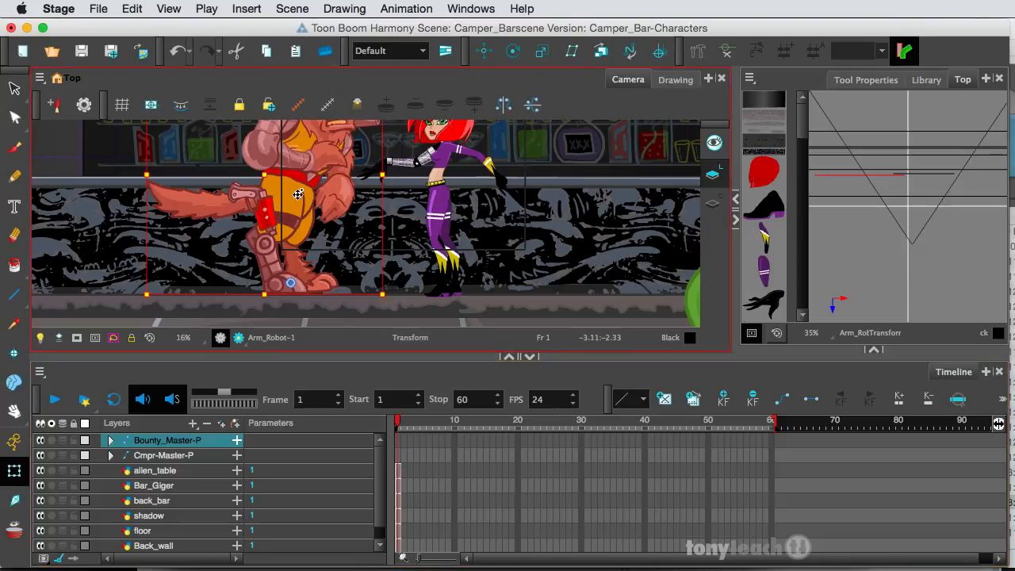
pyautogui.moveTo(297, 194); pyautogui.dragTo(294, 206)
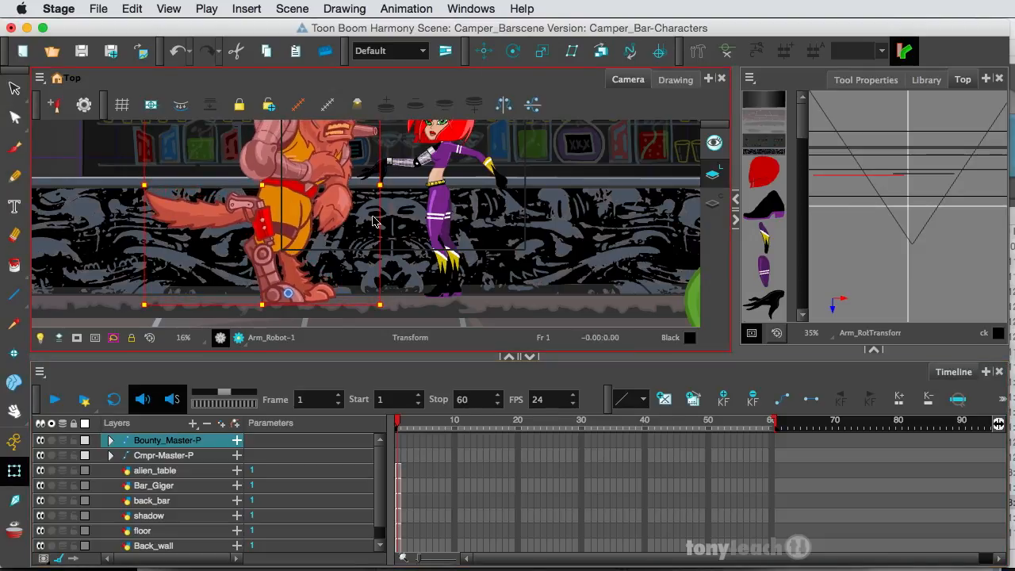
# Place the Bartender-Master character template from the library into the bar scene
pyautogui.scroll(-2, 369, 215)
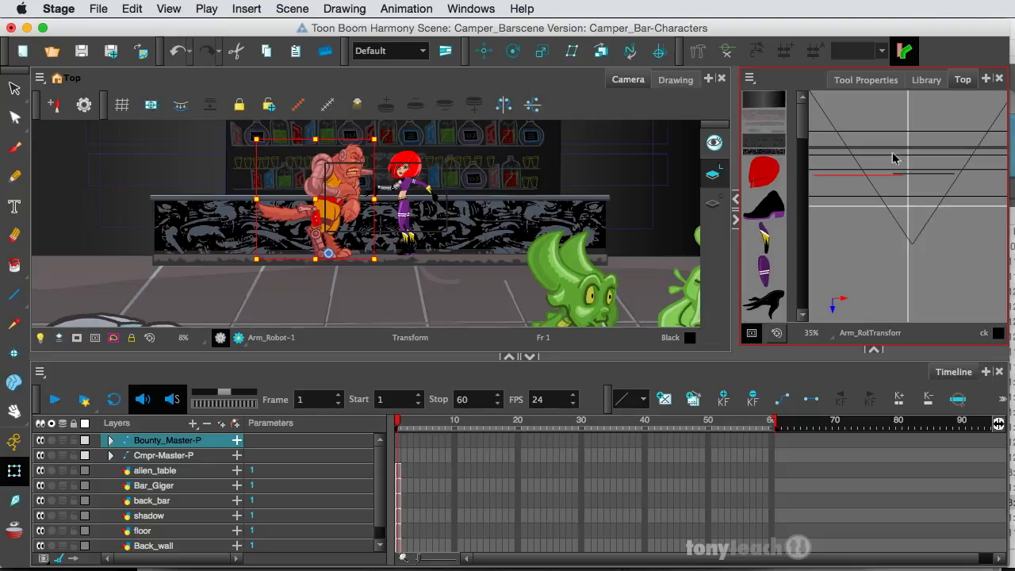
pyautogui.click(926, 79)
pyautogui.click(962, 102)
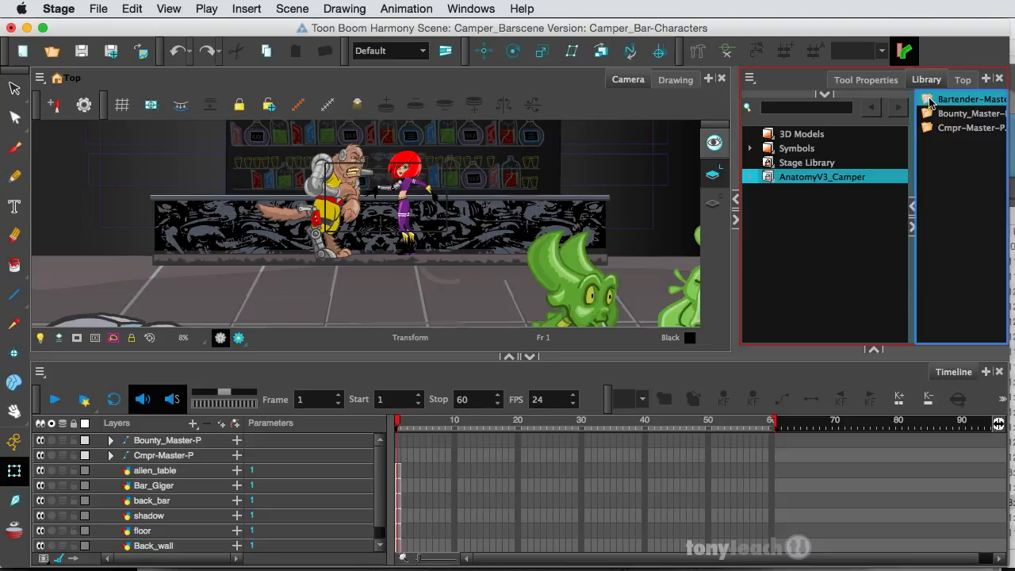
pyautogui.moveTo(929, 101); pyautogui.dragTo(779, 116)
pyautogui.moveTo(403, 179); pyautogui.dragTo(370, 189)
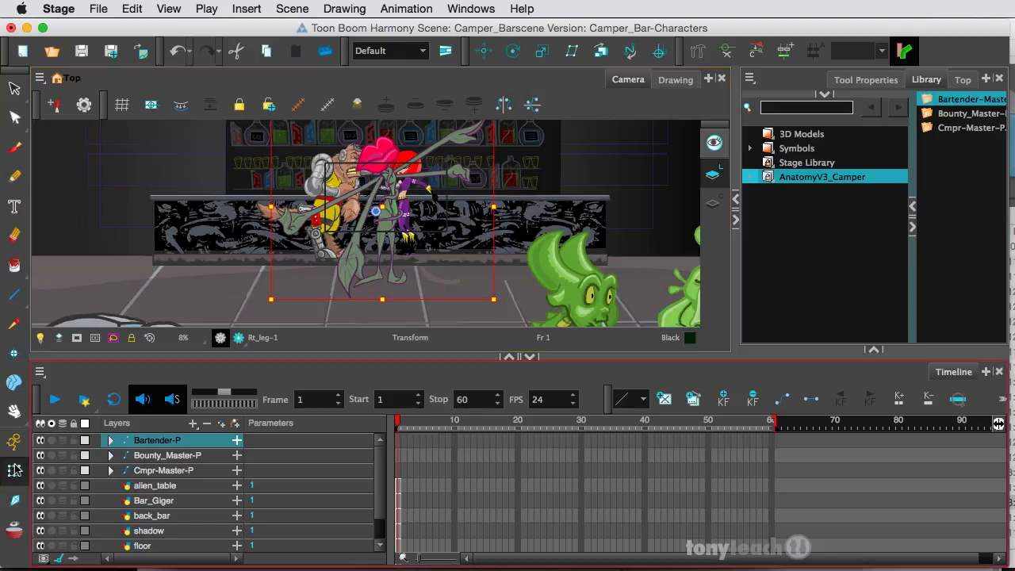
# Push the Bartender-P character back along the Z-axis in the Top view, behind the two characters and the bar
pyautogui.click(15, 470)
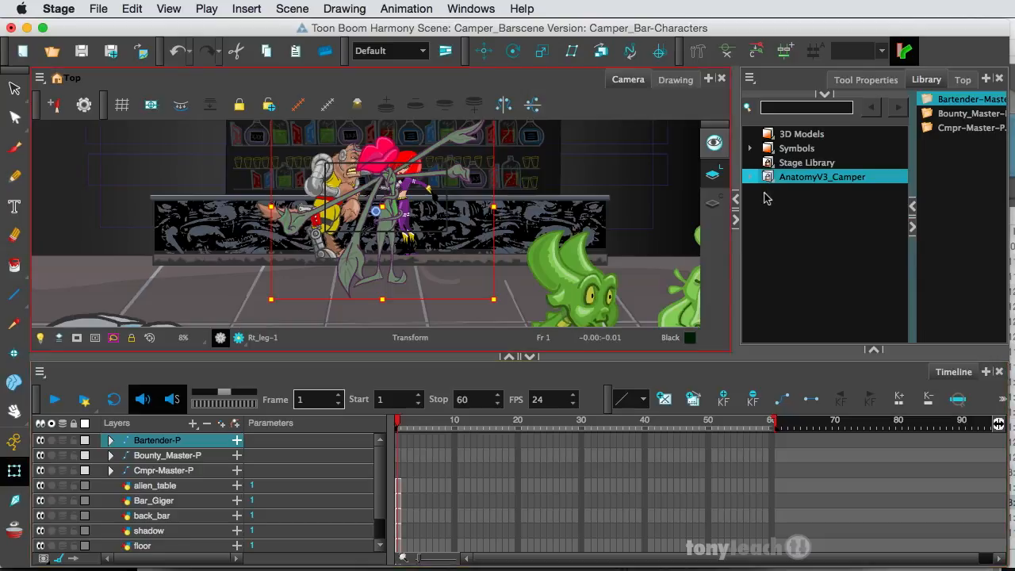
pyautogui.click(964, 80)
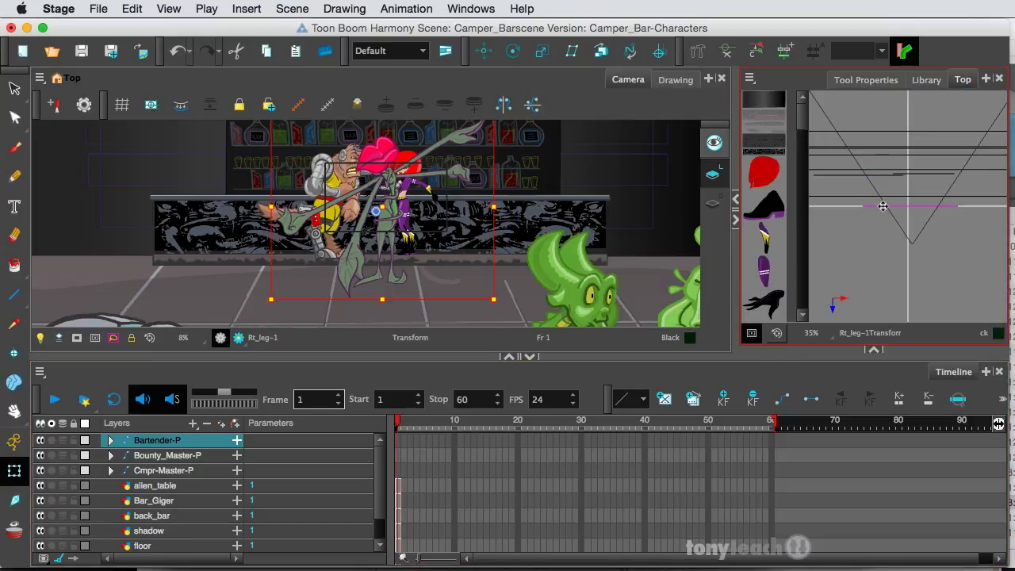
pyautogui.moveTo(882, 206); pyautogui.dragTo(886, 167)
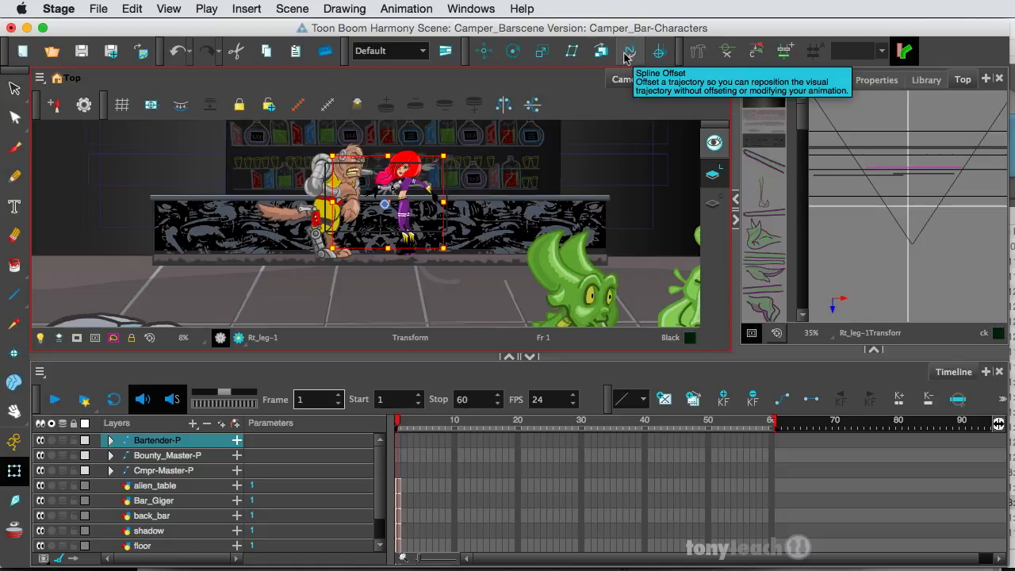
# Scale the whole Bartender-P character up with the Scale tool so it is much larger behind the bar
pyautogui.click(541, 52)
pyautogui.click(217, 396)
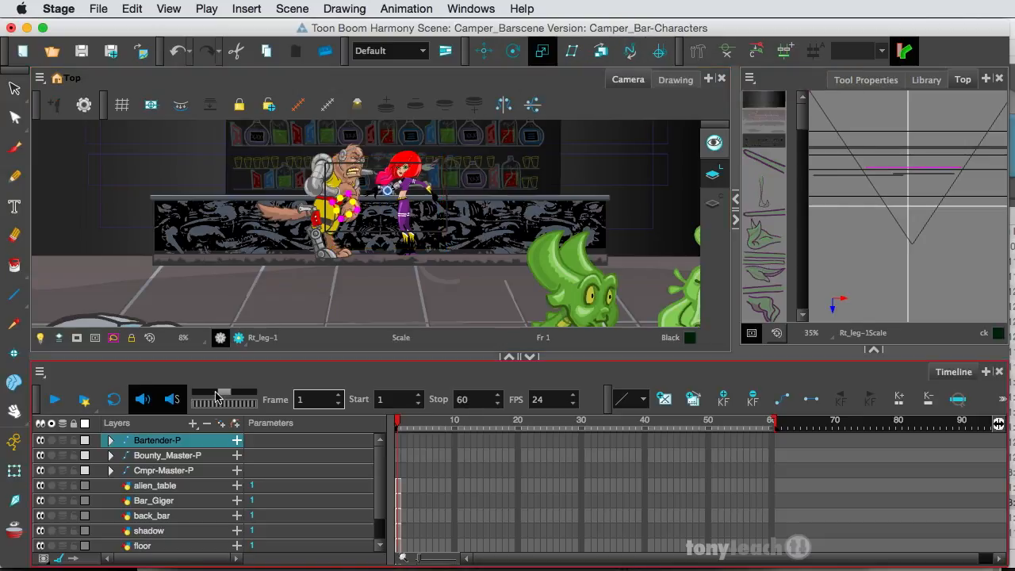
pyautogui.click(204, 441)
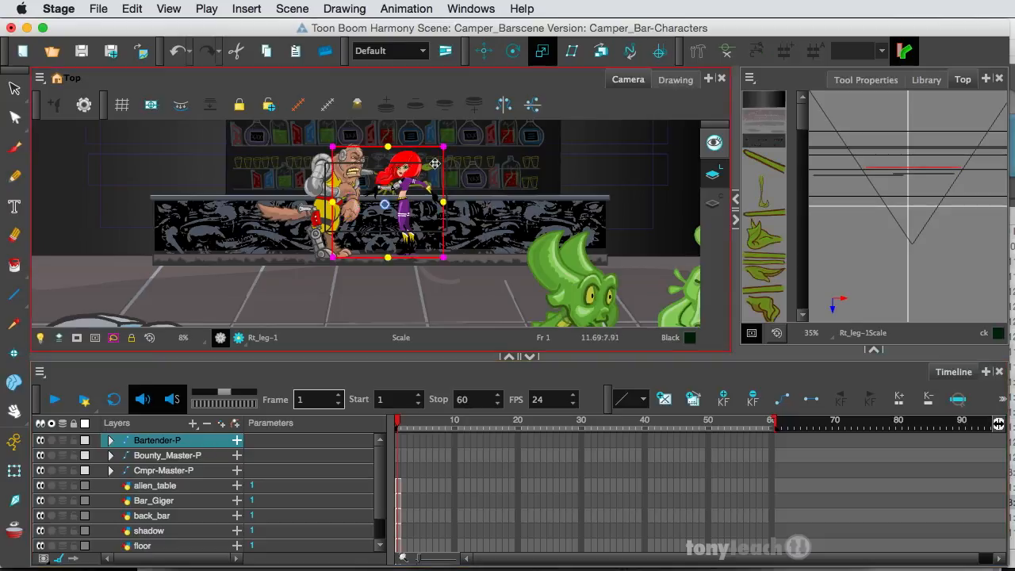
pyautogui.moveTo(441, 147); pyautogui.dragTo(496, 119)
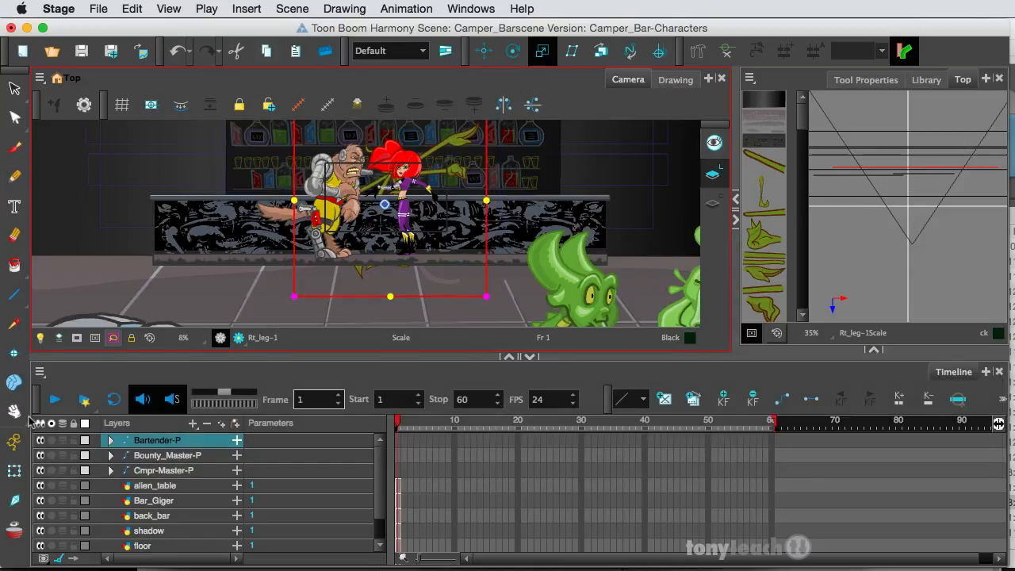
# Raise the Bartender-P character behind the bar in the Camera view and reduce its size with the Scale tool
pyautogui.click(14, 470)
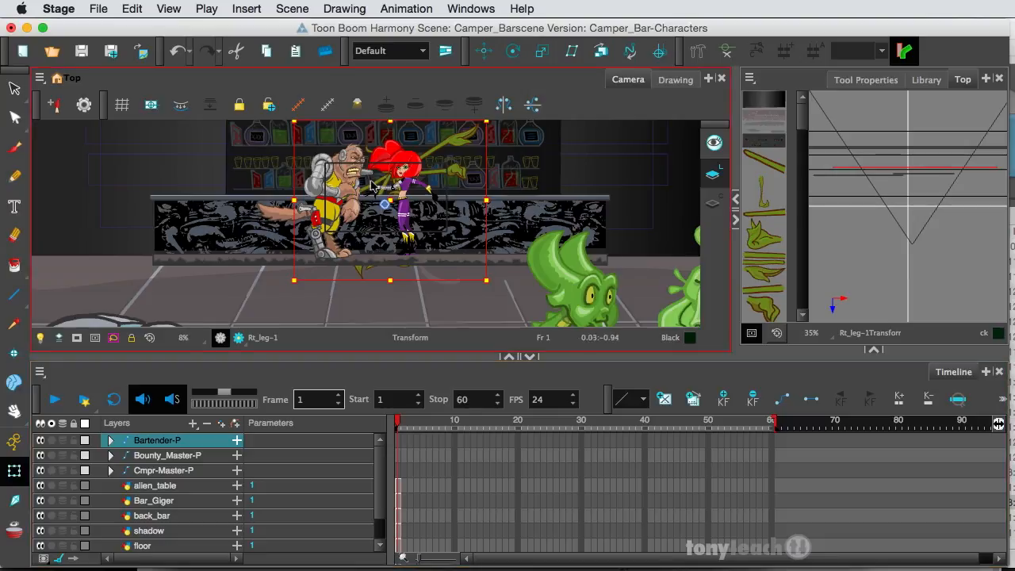
pyautogui.moveTo(375, 184); pyautogui.dragTo(372, 164)
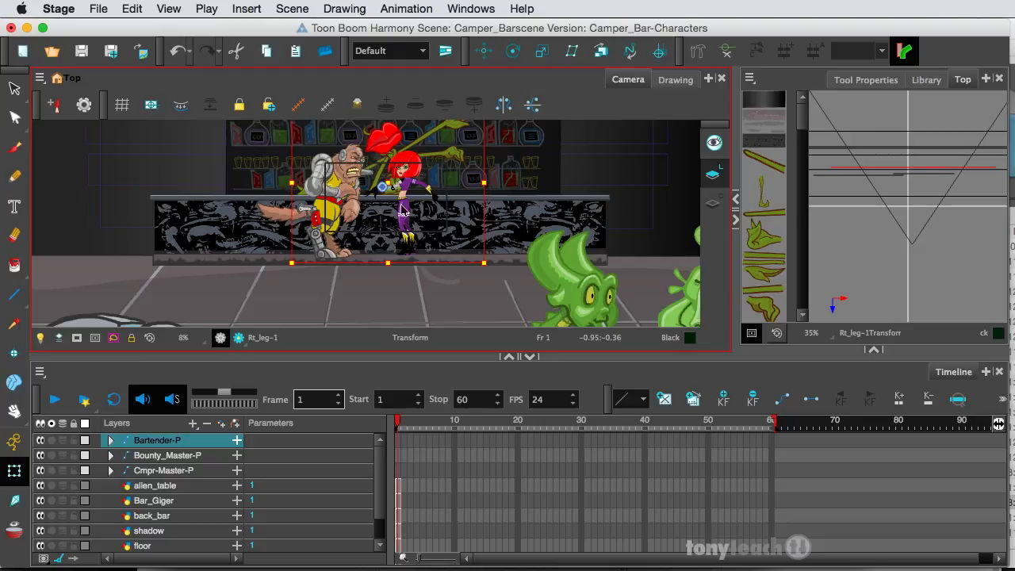
pyautogui.scroll(-2, 403, 196)
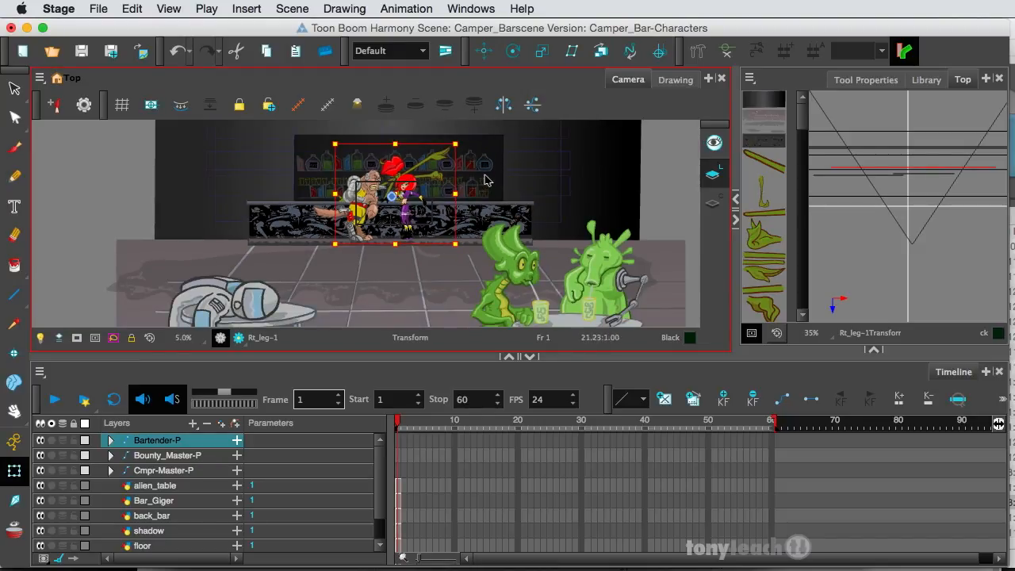
pyautogui.click(545, 52)
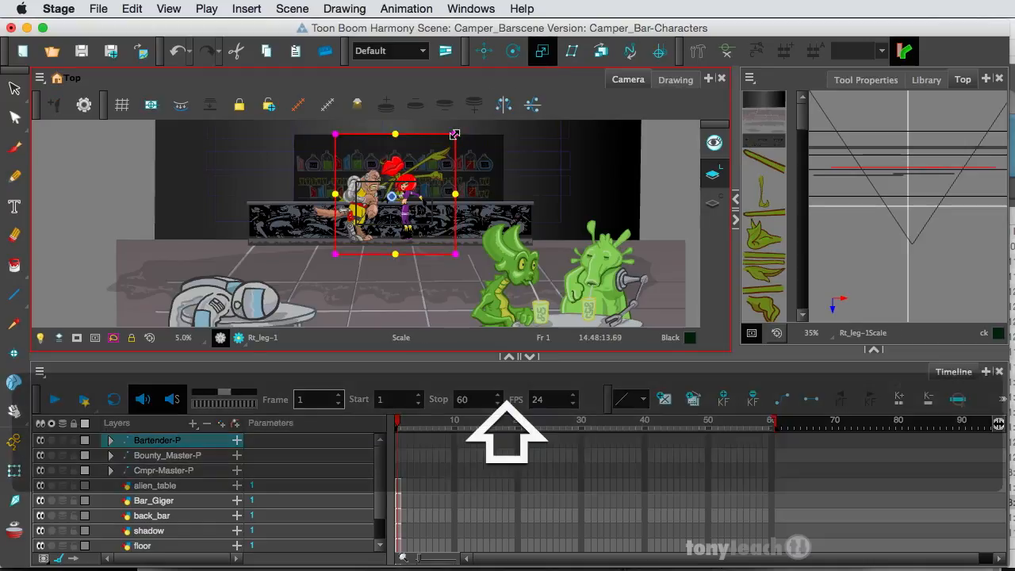
pyautogui.moveTo(452, 138); pyautogui.dragTo(442, 147)
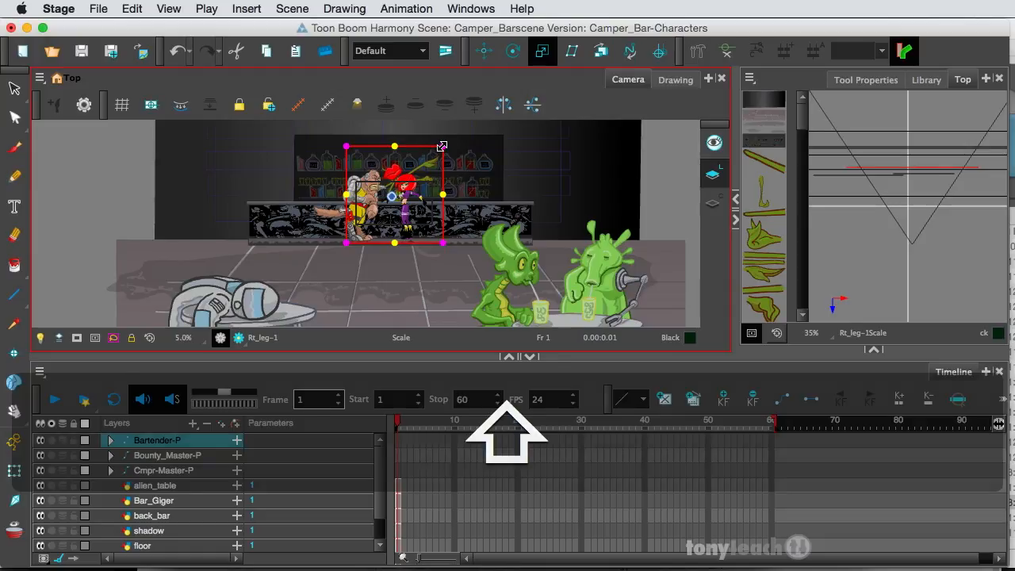
pyautogui.scroll(5, 474, 203)
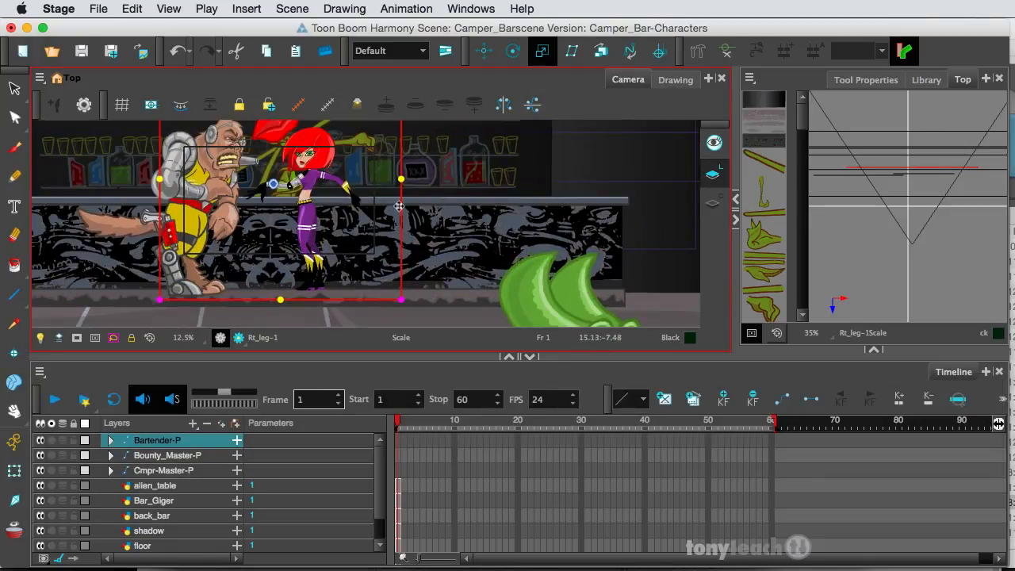
pyautogui.moveTo(446, 229); pyautogui.dragTo(548, 285)
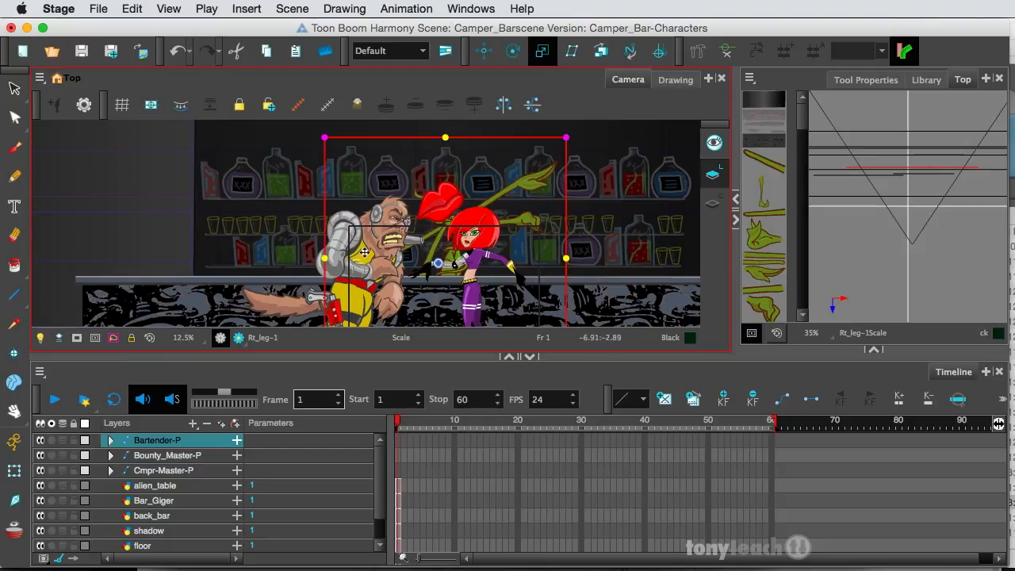
# Shift the Cmpr-Master-P character slightly to the right in the Camera view, away from the Bounty character and the bartender
pyautogui.click(15, 470)
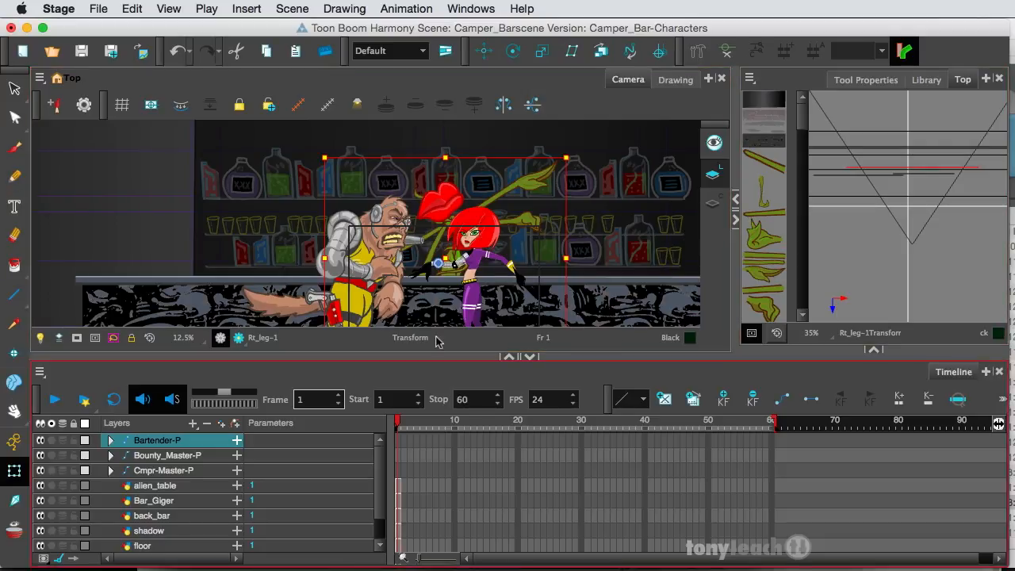
pyautogui.click(164, 474)
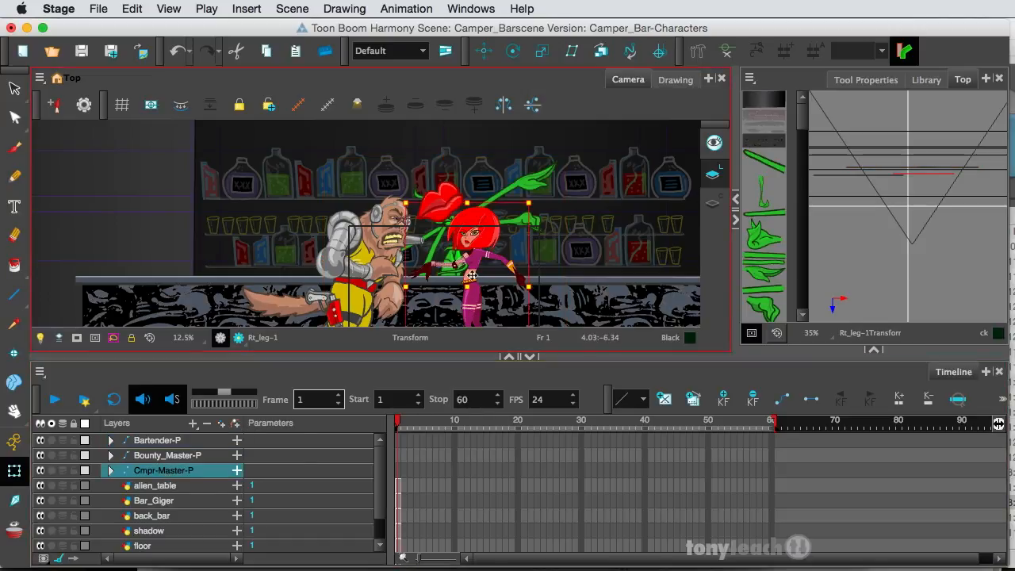
pyautogui.moveTo(477, 256)
pyautogui.mouseDown()
pyautogui.moveTo(512, 257)
pyautogui.moveTo(496, 261)
pyautogui.mouseUp()
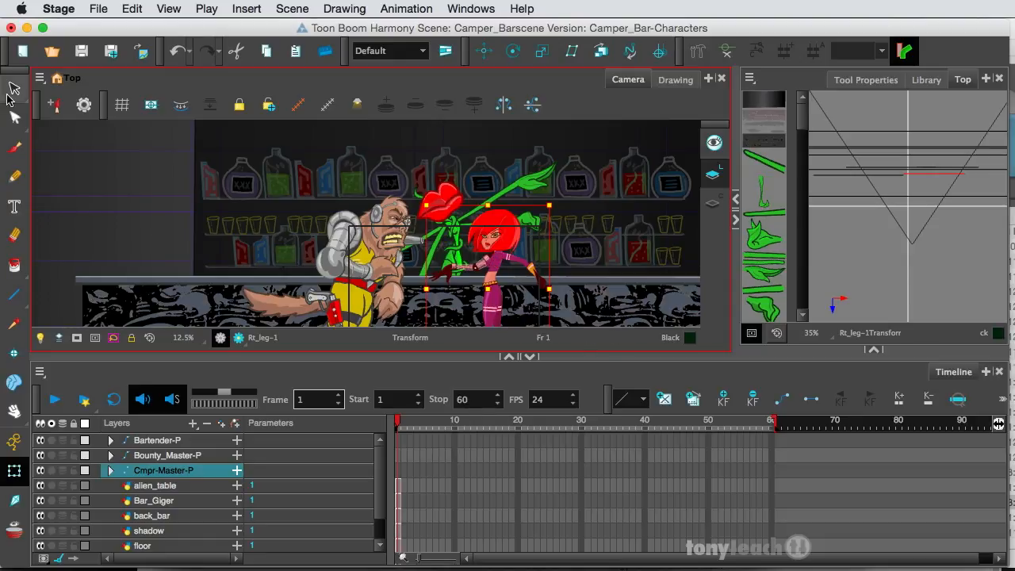
# Translate the Camera-P peg upward in the Camera view, and pull it back along the Z-axis and slightly left in the Top view
pyautogui.click(14, 89)
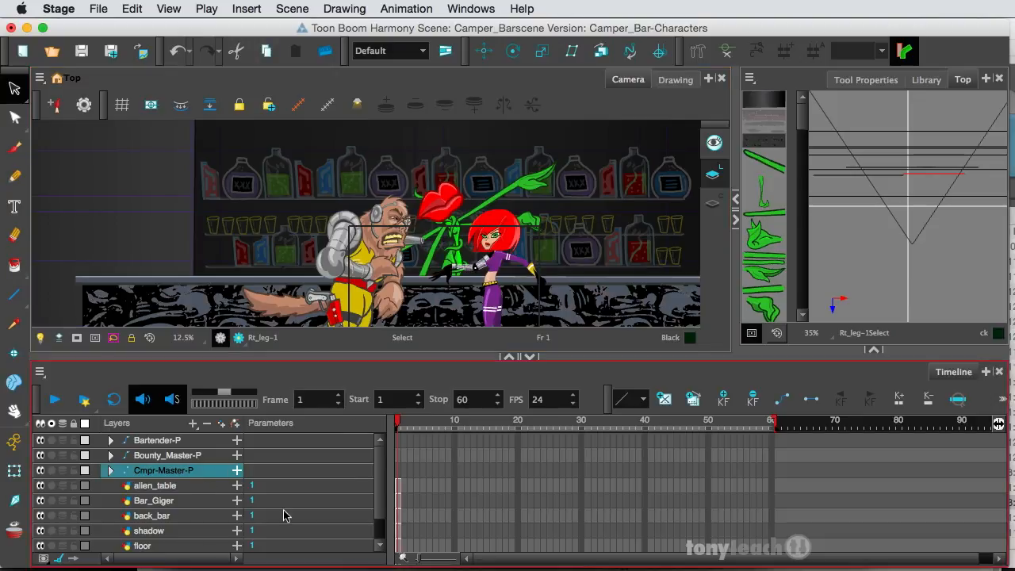
pyautogui.scroll(-2, 292, 506)
pyautogui.click(150, 547)
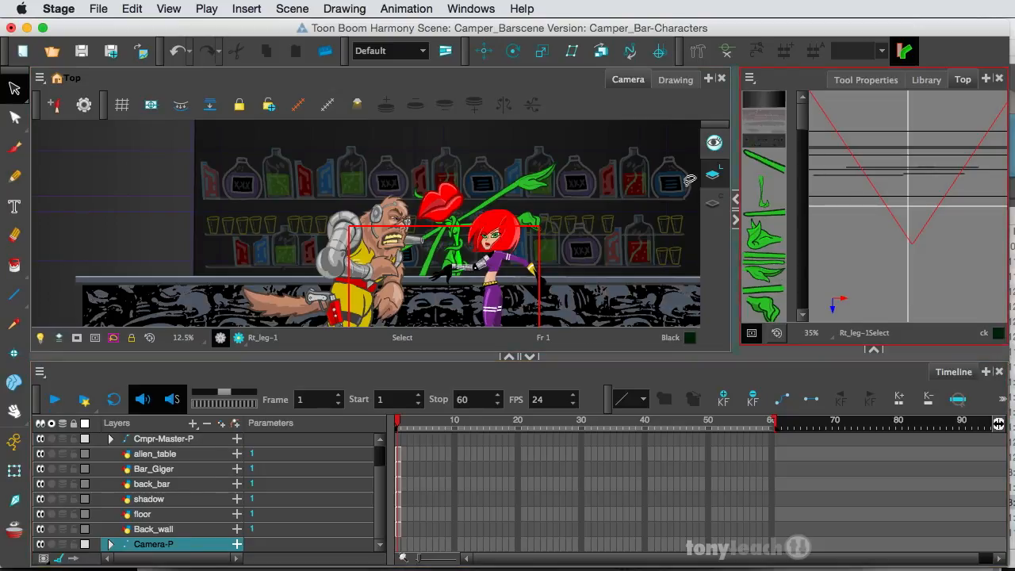
pyautogui.click(483, 51)
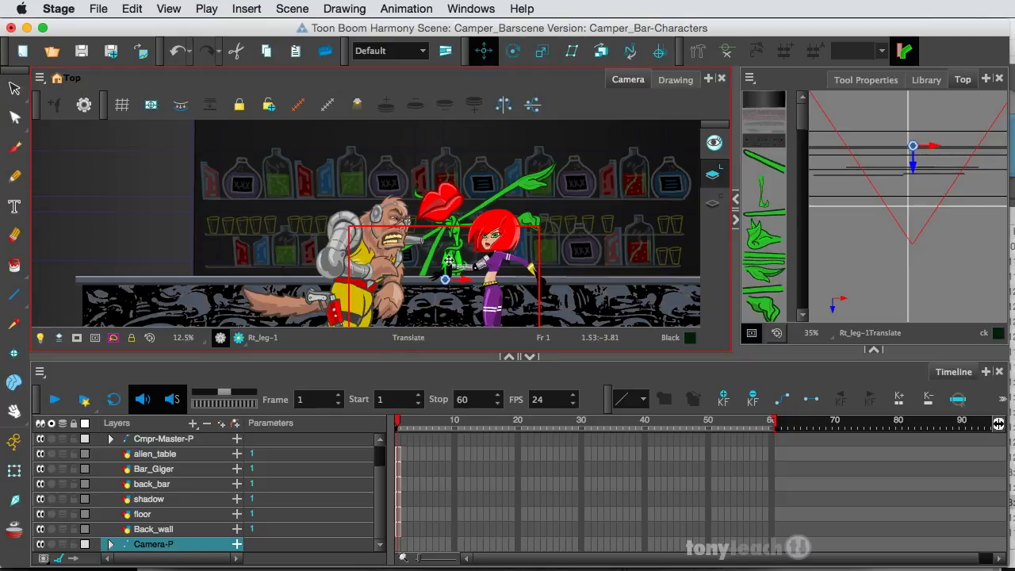
pyautogui.moveTo(448, 262); pyautogui.dragTo(442, 221)
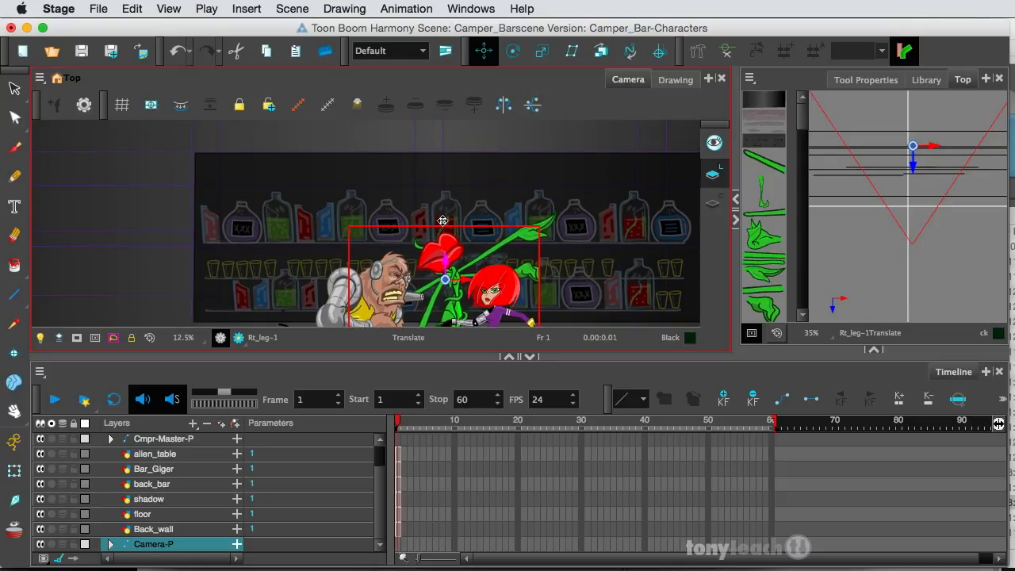
pyautogui.moveTo(915, 166); pyautogui.dragTo(901, 192)
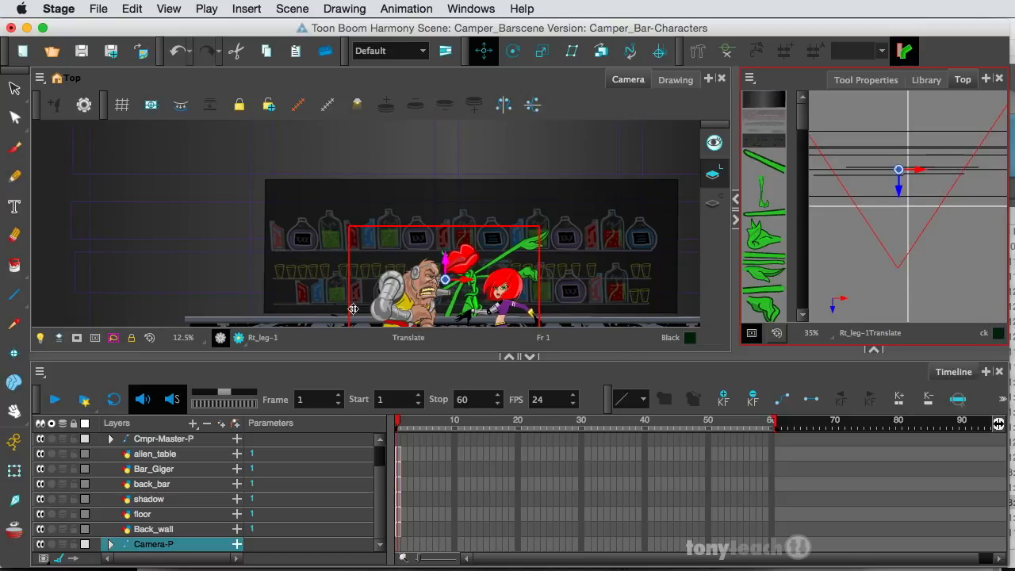
# Turn on the camera mask so the Camera view shows only the artwork inside the camera frame
pyautogui.click(76, 339)
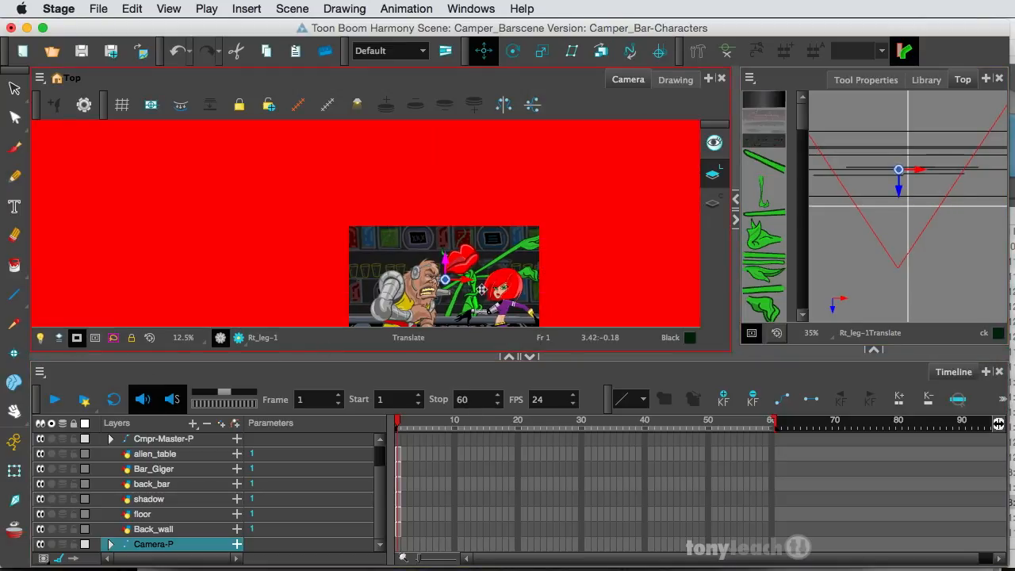
pyautogui.scroll(2, 482, 289)
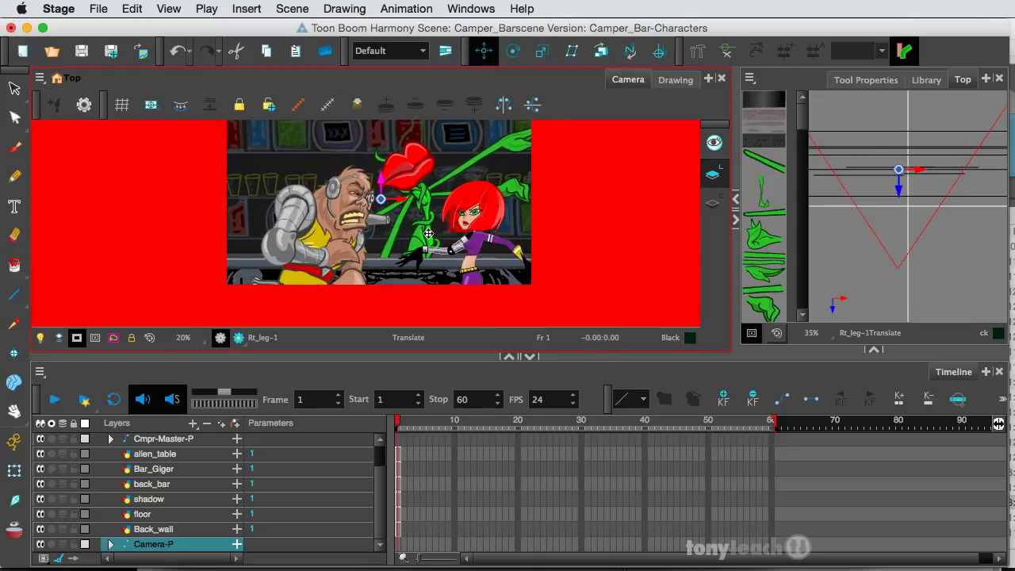
pyautogui.scroll(1, 429, 233)
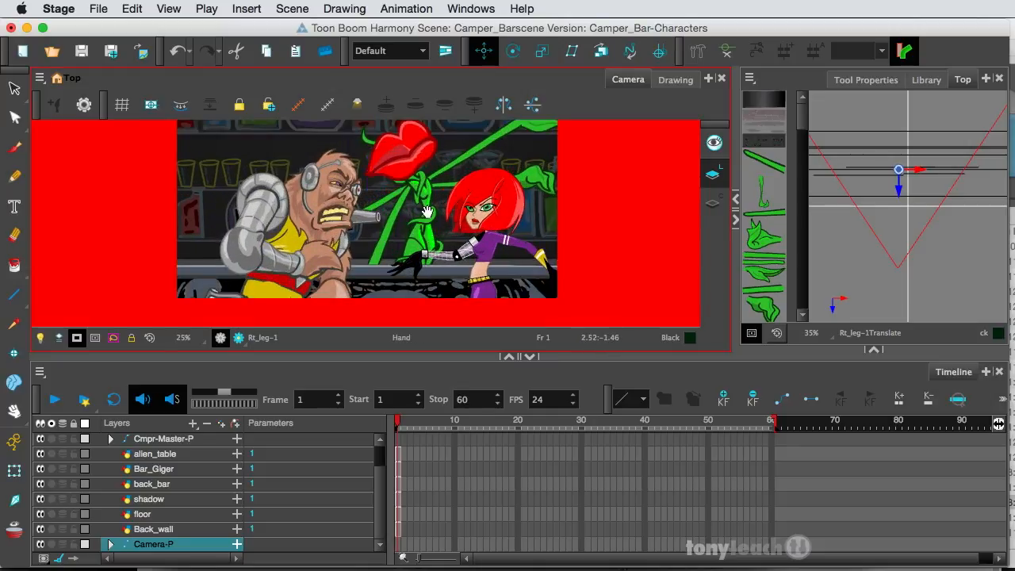
pyautogui.moveTo(426, 211); pyautogui.dragTo(477, 231)
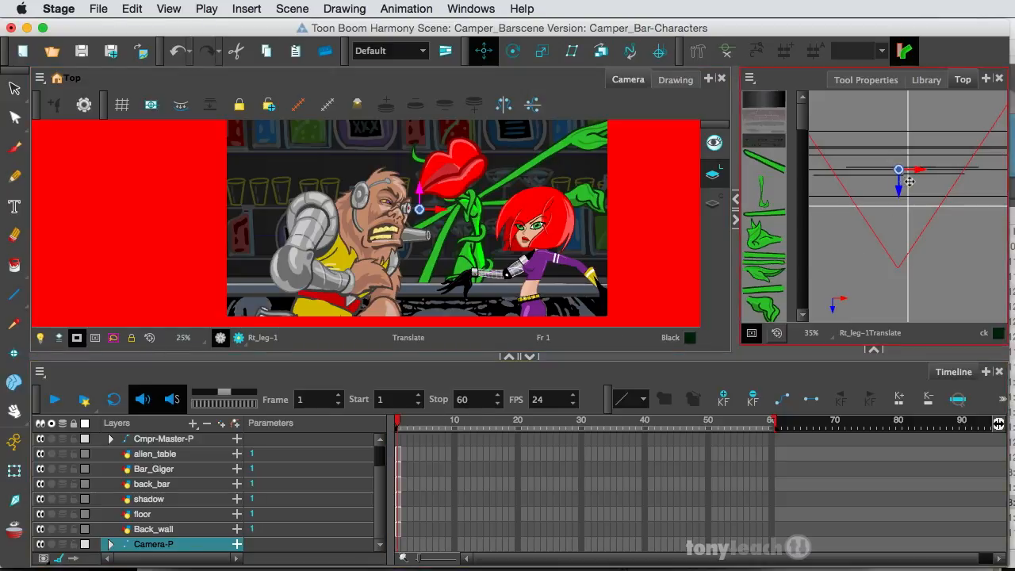
# Pull the Camera-P peg farther back along the Z-axis in the Top view to widen the shot of the bar, and undo the last move
pyautogui.moveTo(902, 190); pyautogui.dragTo(928, 204)
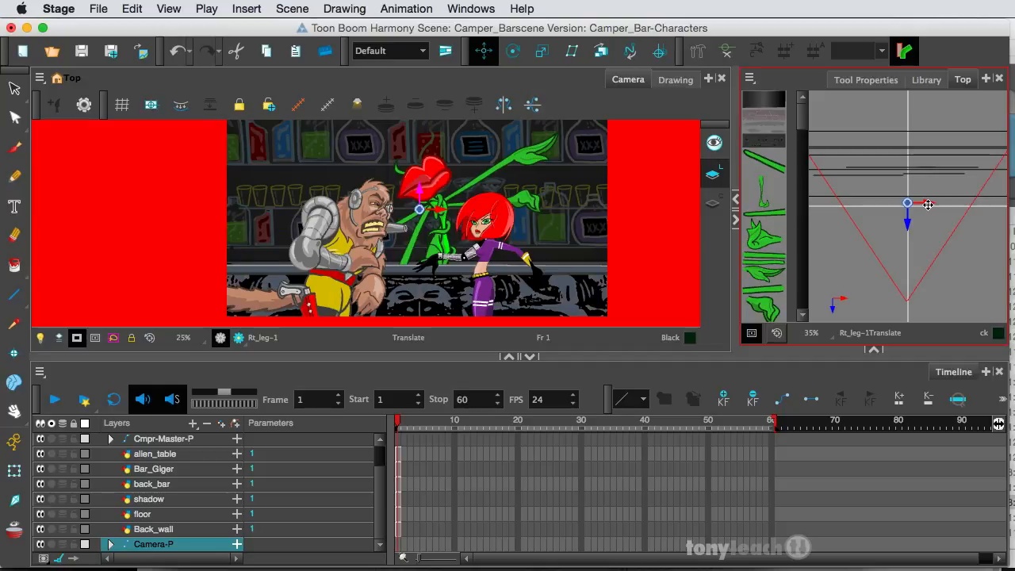
pyautogui.moveTo(908, 220); pyautogui.dragTo(913, 272)
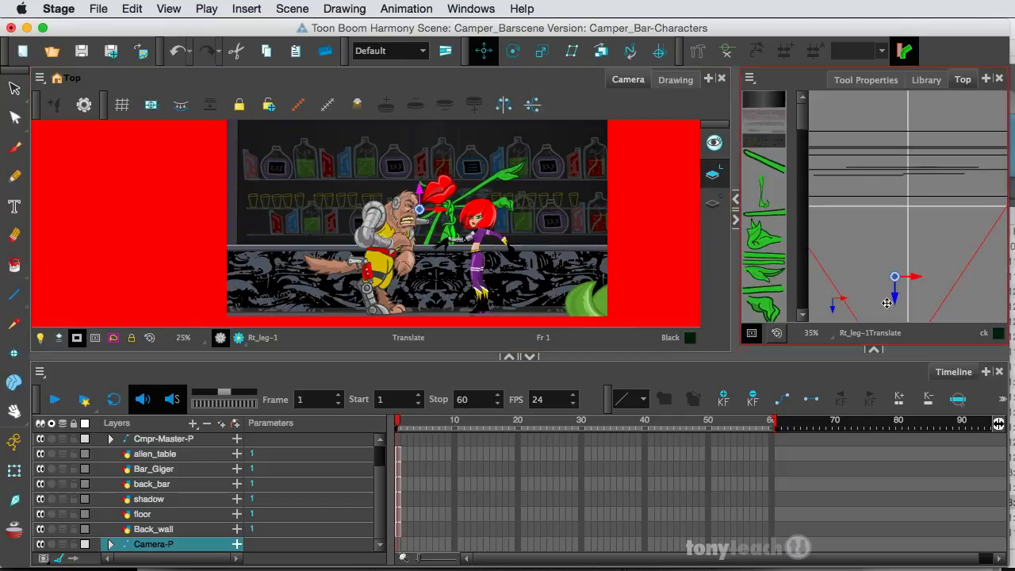
pyautogui.moveTo(894, 300); pyautogui.dragTo(915, 414)
pyautogui.press('super+z')
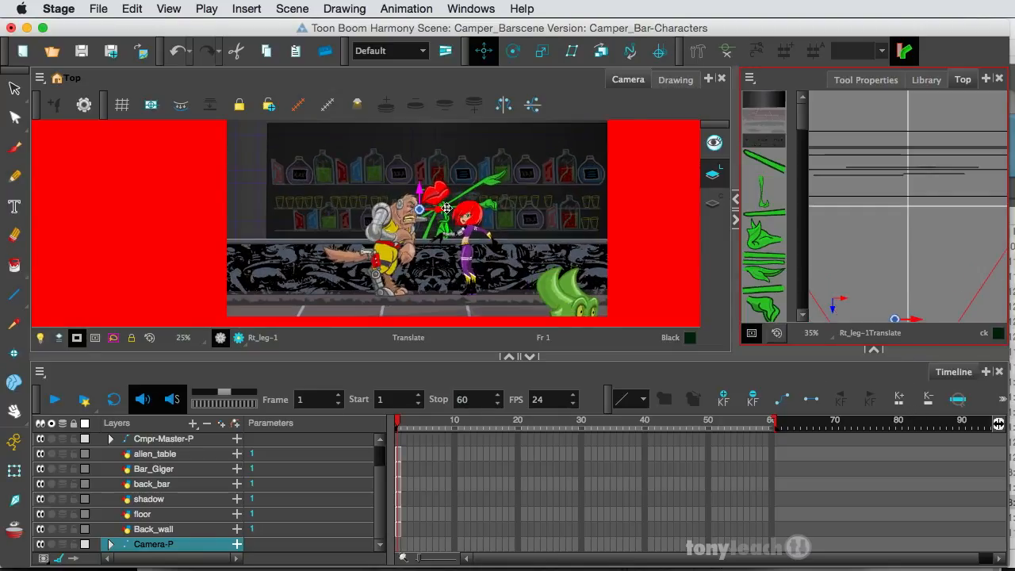